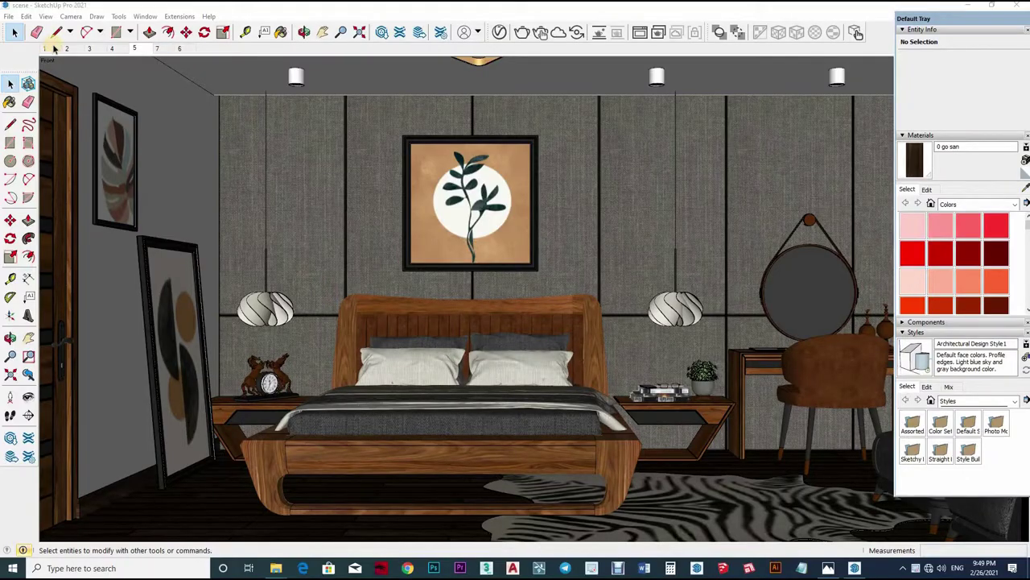
# - Play the bedroom model's saved scene animation from the scene tab menu
pyautogui.rightClick(54, 47)
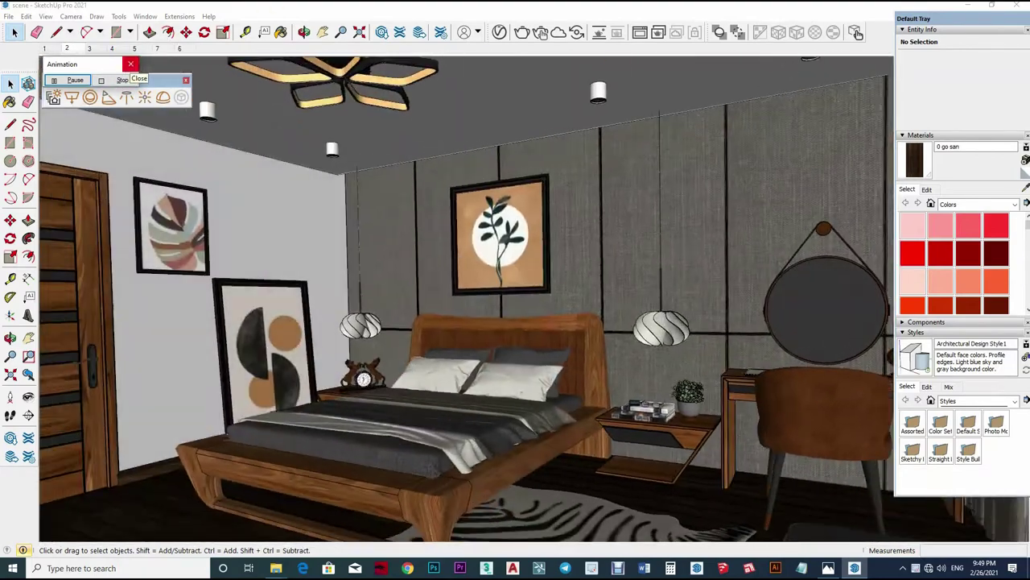
# - Stop the animation on the bedroom view and enable V-Ray Interactive rendering
pyautogui.click(131, 64)
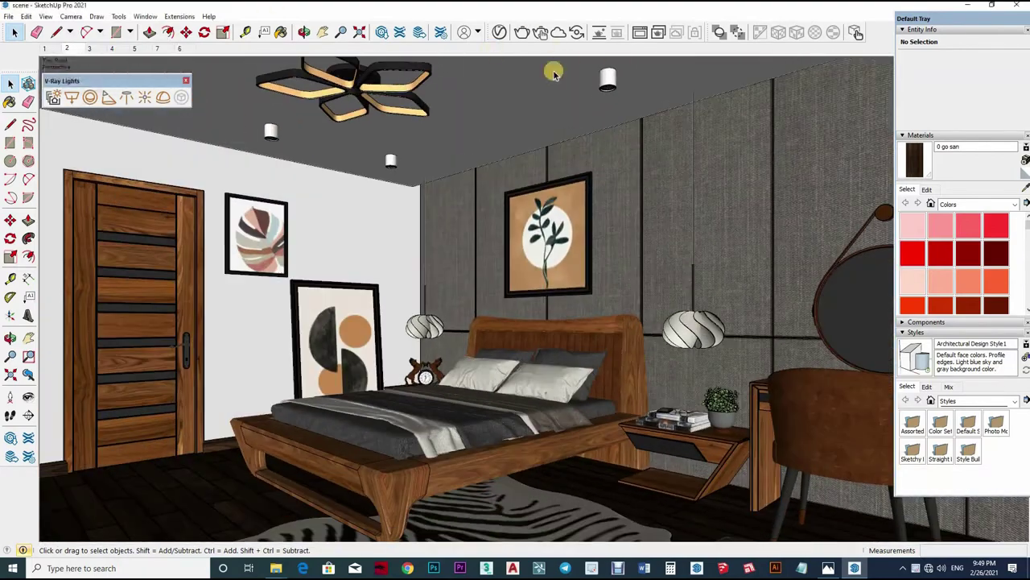
pyautogui.click(499, 33)
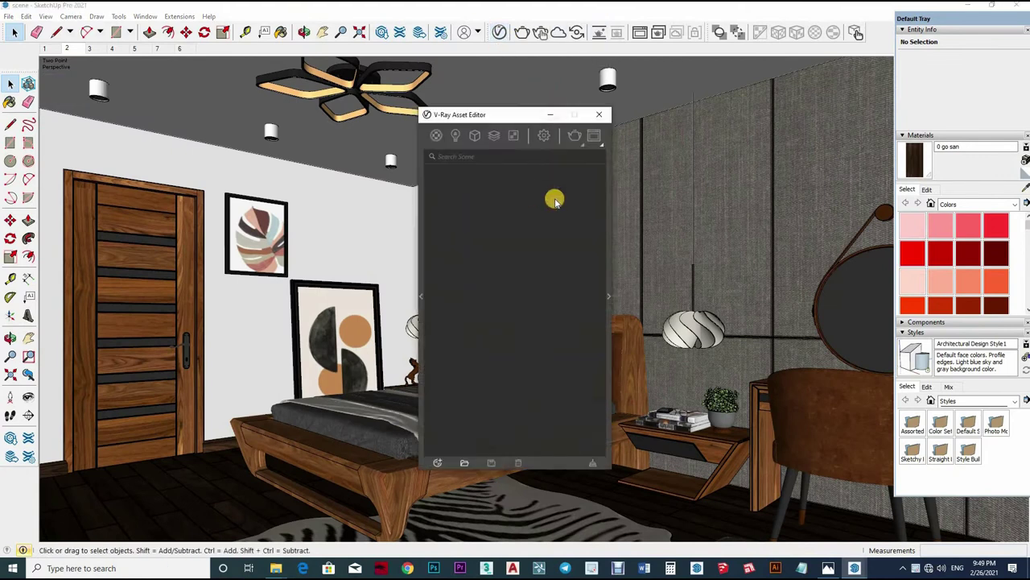
pyautogui.click(543, 135)
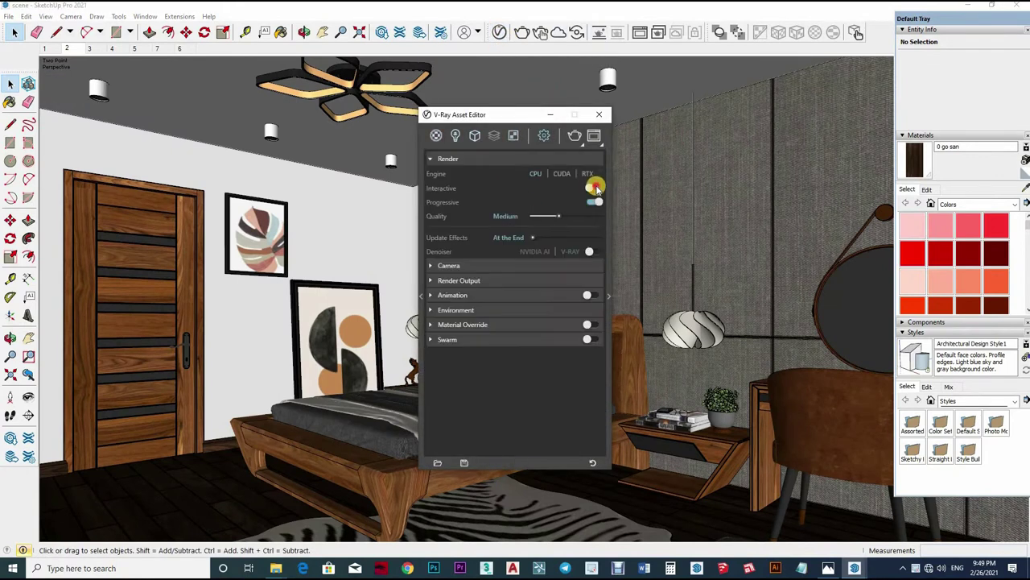
pyautogui.click(599, 118)
# - Run an 800 x 450 test render, view it at 100%, then close the frame buffer
pyautogui.click(523, 33)
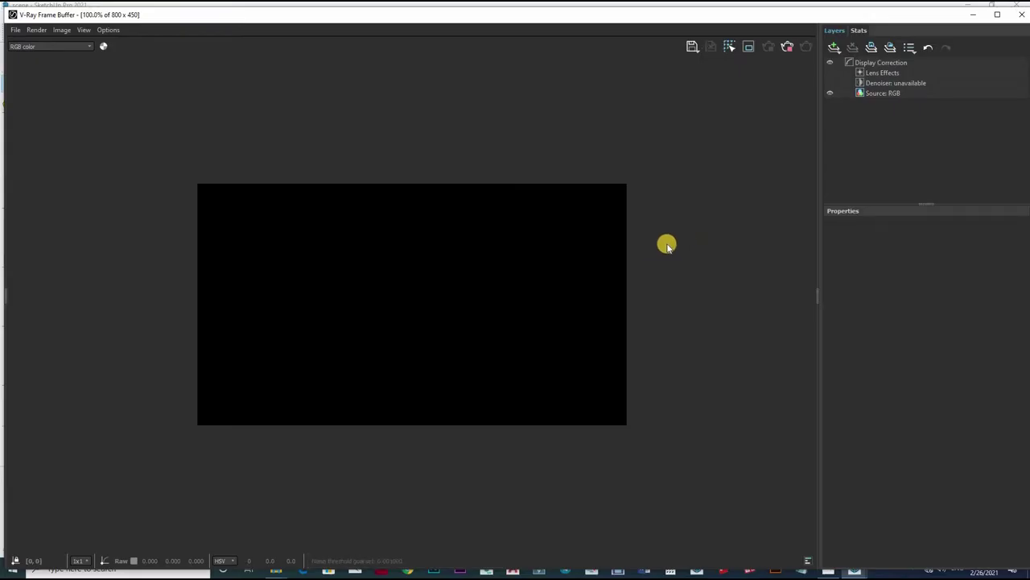
pyautogui.scroll(2, 495, 336)
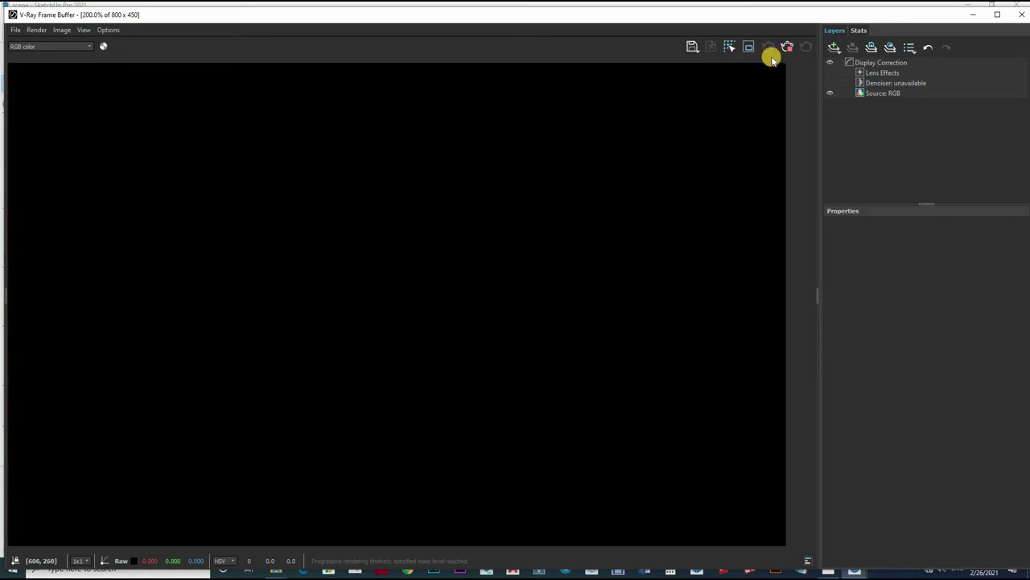
pyautogui.click(788, 50)
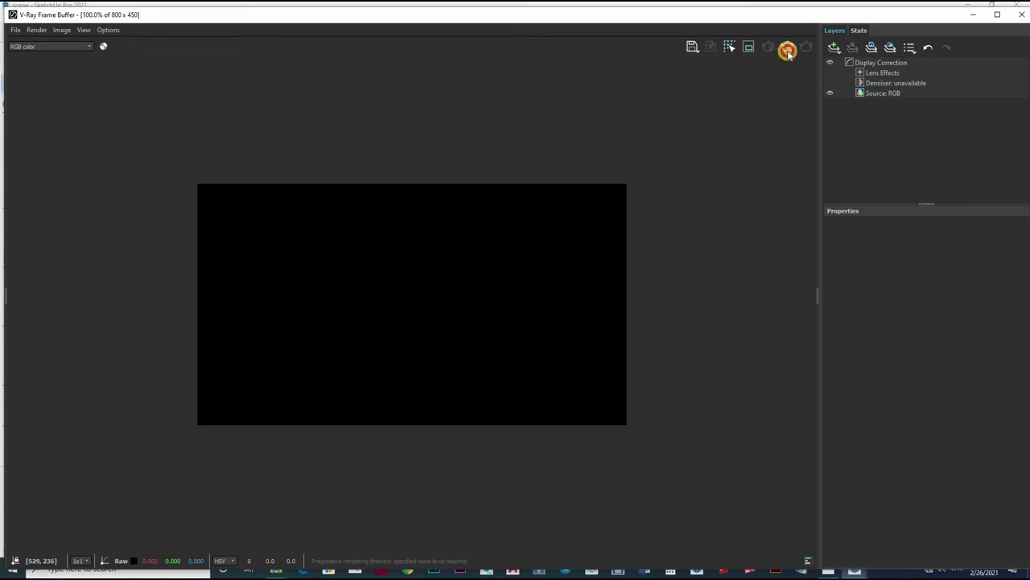
pyautogui.click(1021, 16)
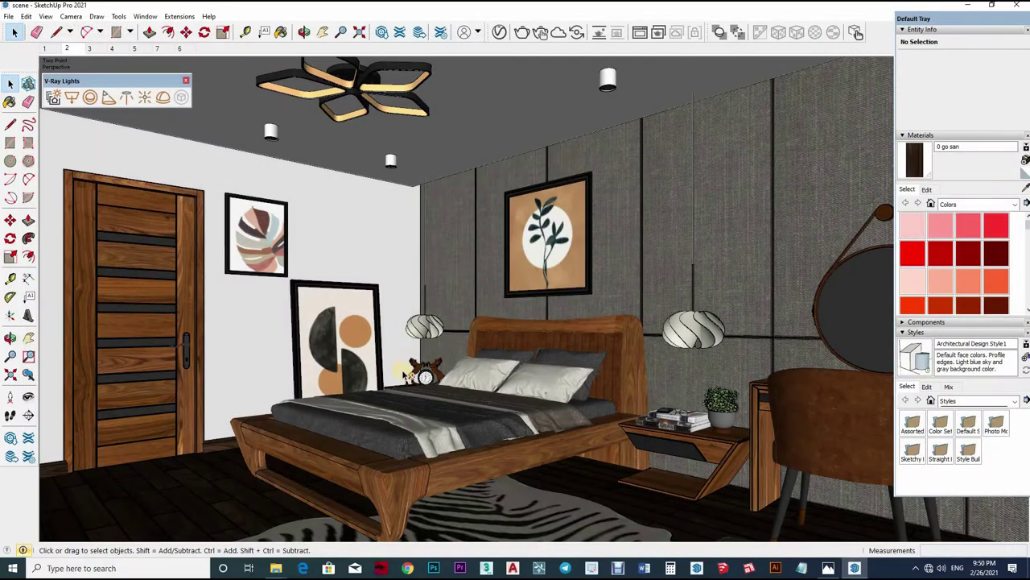
# - Sample 0 go san and expand its Reflection, then sample the dresser's walnut 0 gỗ óc chó
pyautogui.moveTo(441, 389)
pyautogui.mouseDown(button='middle')
pyautogui.moveTo(586, 416)
pyautogui.moveTo(249, 421)
pyautogui.moveTo(515, 398)
pyautogui.moveTo(357, 421)
pyautogui.moveTo(532, 367)
pyautogui.moveTo(690, 384)
pyautogui.moveTo(593, 375)
pyautogui.moveTo(625, 400)
pyautogui.moveTo(630, 316)
pyautogui.moveTo(483, 321)
pyautogui.mouseUp(button='middle')
pyautogui.click(499, 32)
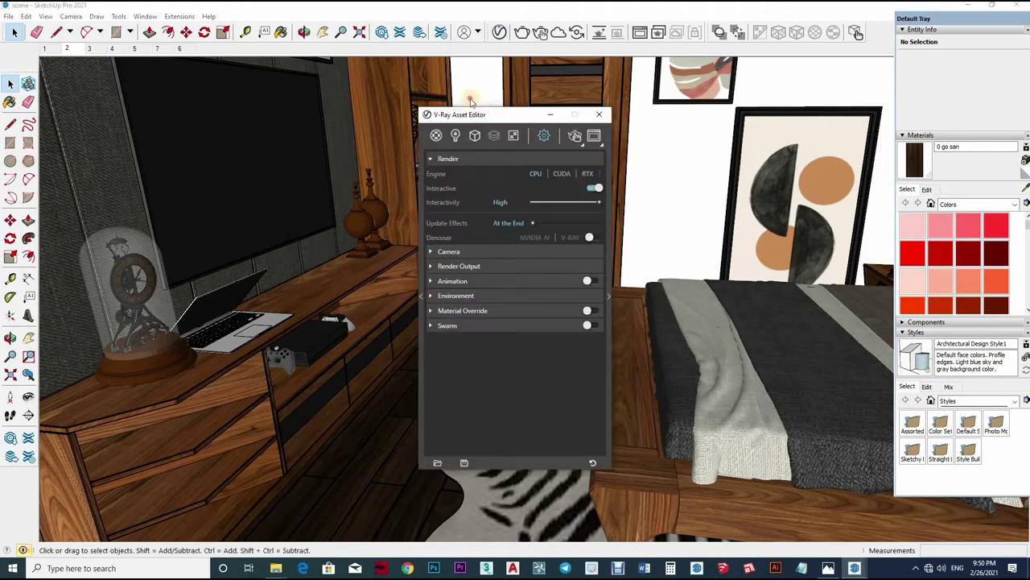
pyautogui.press('b')
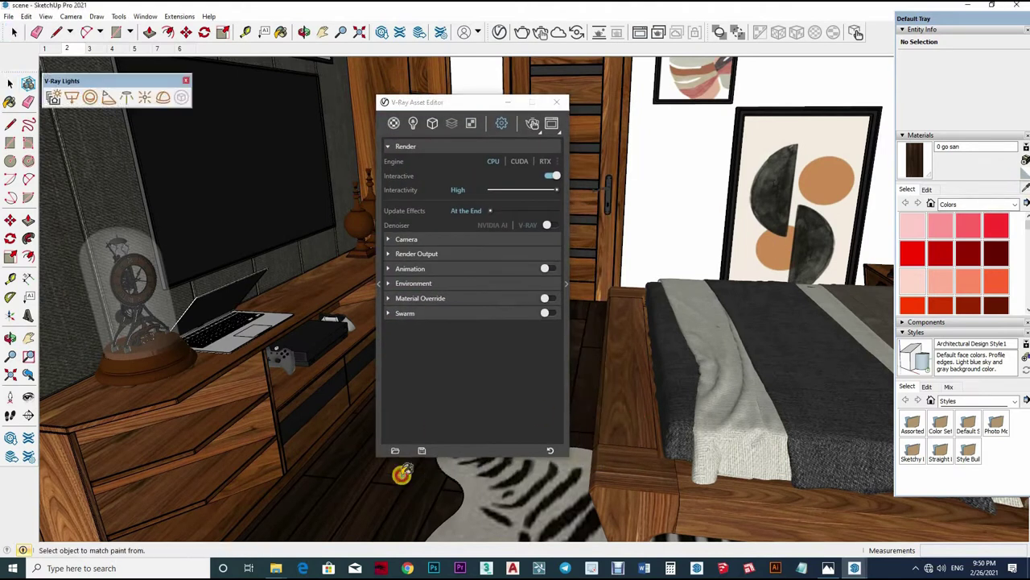
pyautogui.keyDown('alt'); pyautogui.click(673, 283); pyautogui.keyUp('alt')
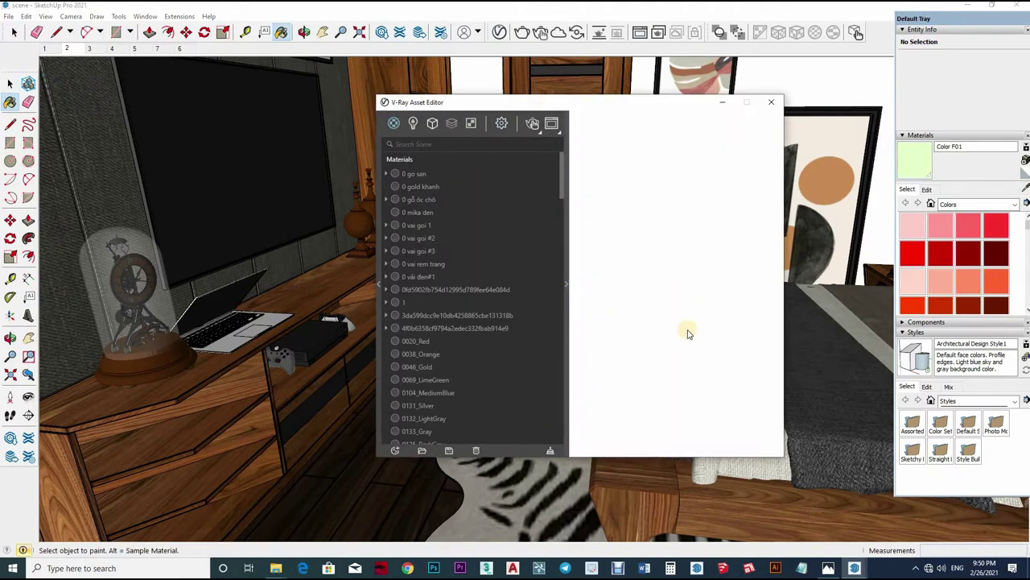
pyautogui.keyDown('alt'); pyautogui.click(372, 506); pyautogui.keyUp('alt')
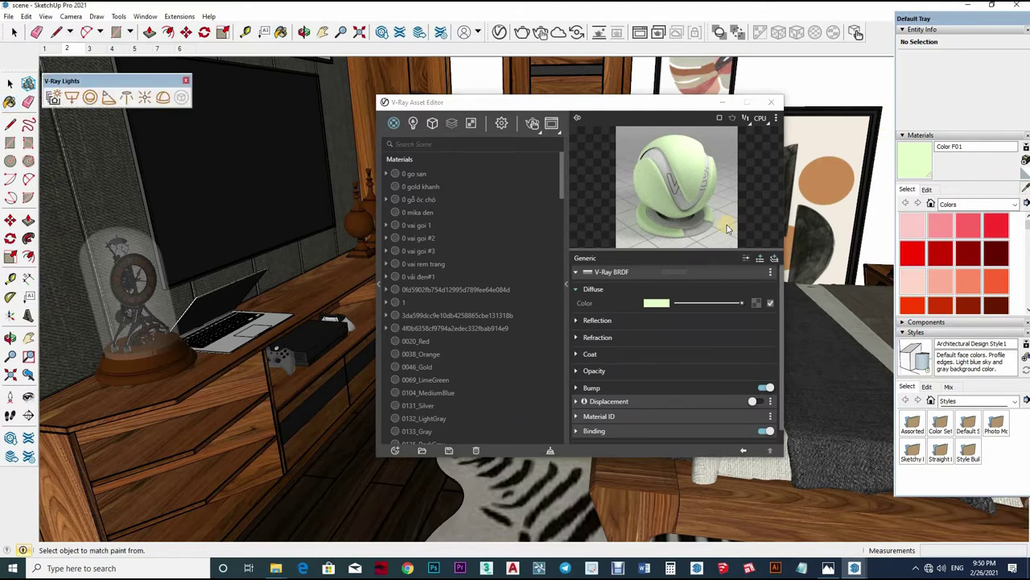
pyautogui.click(676, 322)
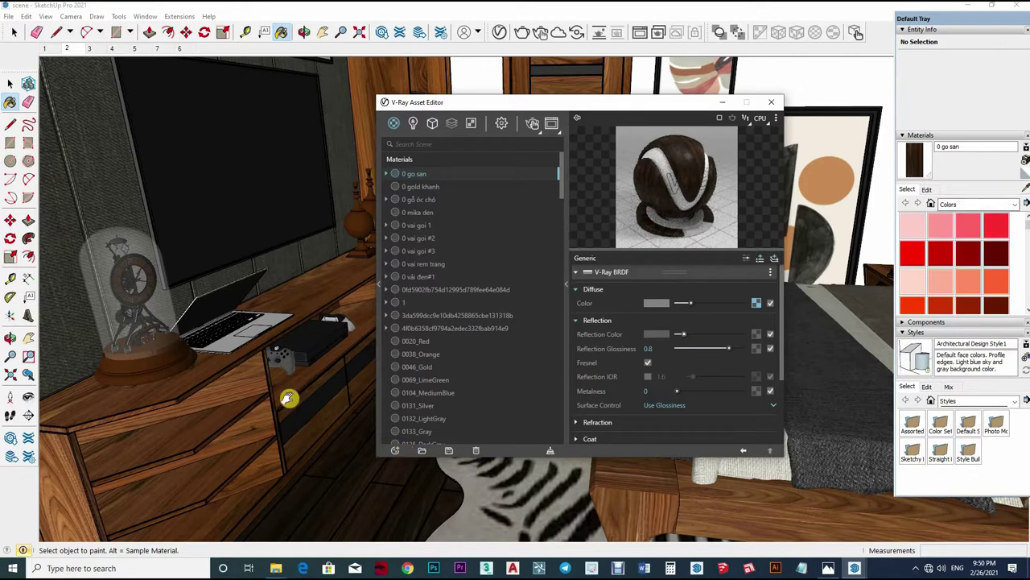
pyautogui.moveTo(272, 407); pyautogui.dragTo(687, 294, button='middle')
pyautogui.keyDown('alt'); pyautogui.click(686, 294); pyautogui.keyUp('alt')
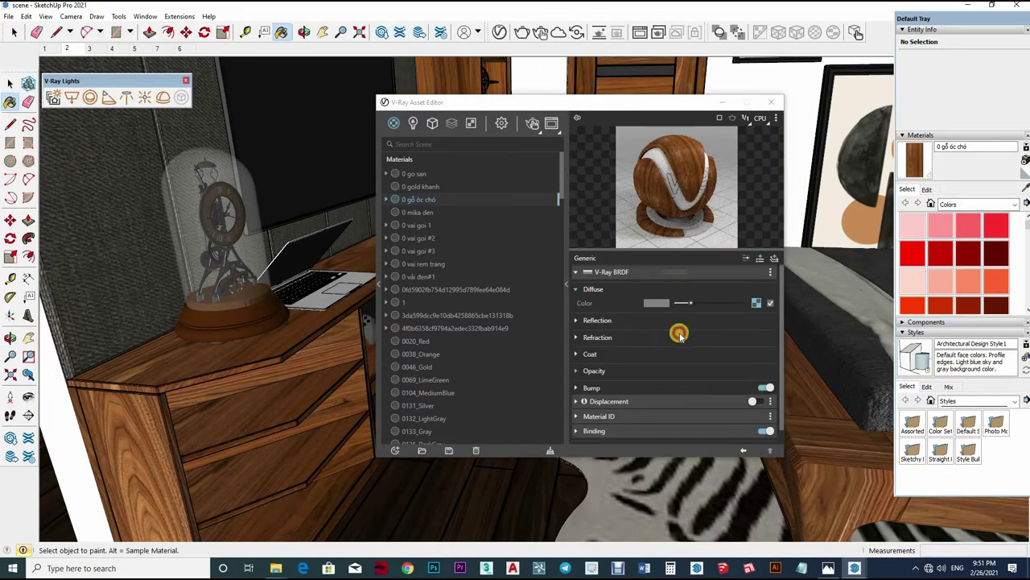
# - Set 0 gỗ óc chó's reflection glossiness to 0.8, then sample the clock's glass dome
pyautogui.doubleClick(664, 349)
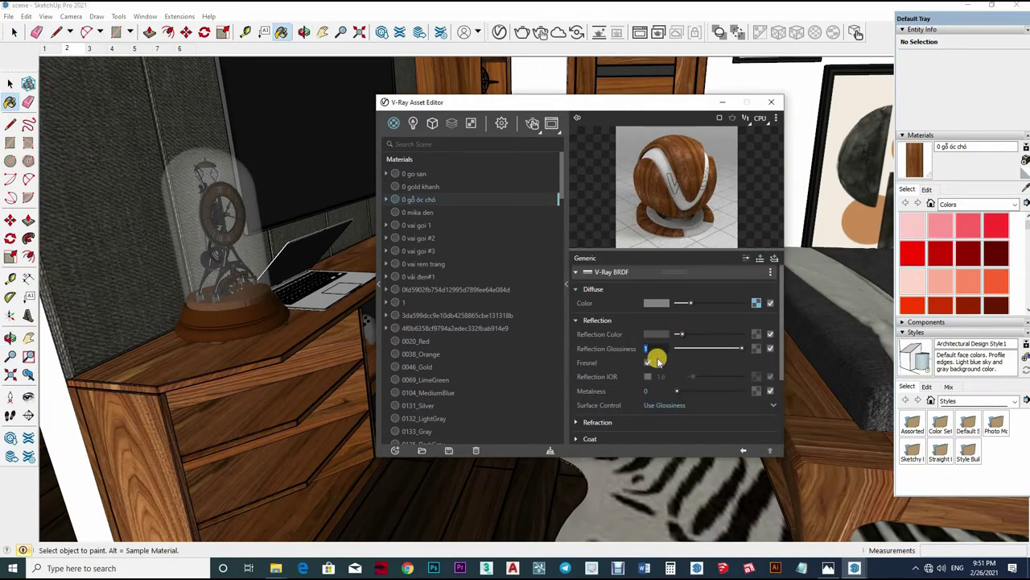
pyautogui.write('0.8')
pyautogui.press('Return')
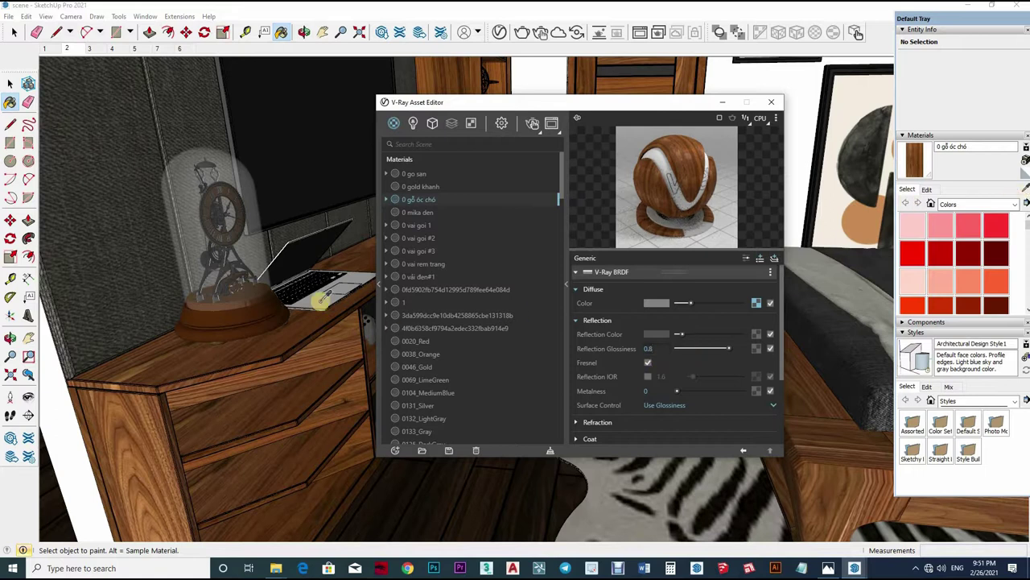
pyautogui.press('alt')
pyautogui.keyDown('alt'); pyautogui.click(357, 294); pyautogui.keyUp('alt')
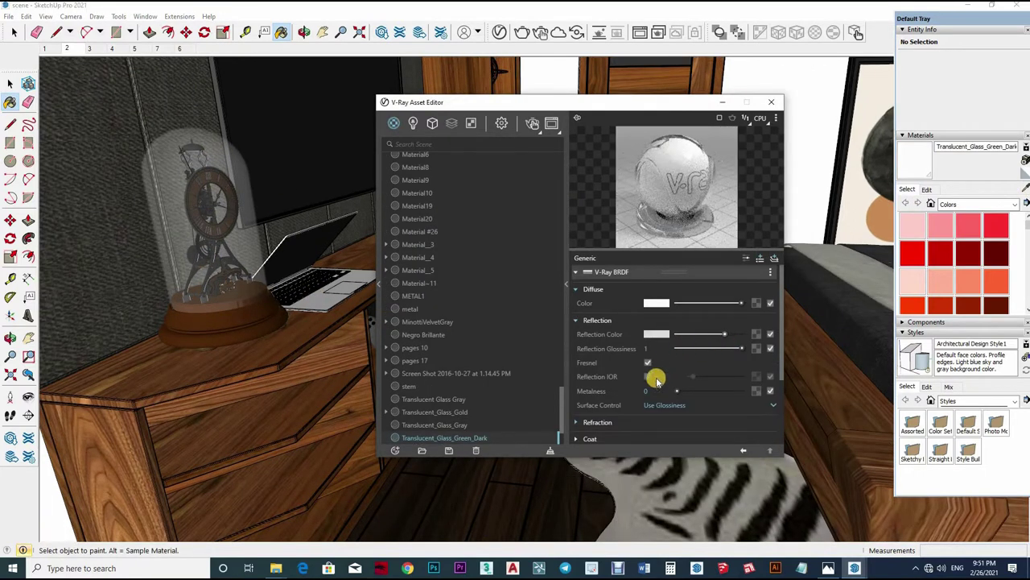
# - Give Copper_Blurry a 1.6 Reflection IOR and a greyer reflection colour
pyautogui.scroll(-3, 697, 356)
pyautogui.keyDown('alt'); pyautogui.click(274, 312); pyautogui.keyUp('alt')
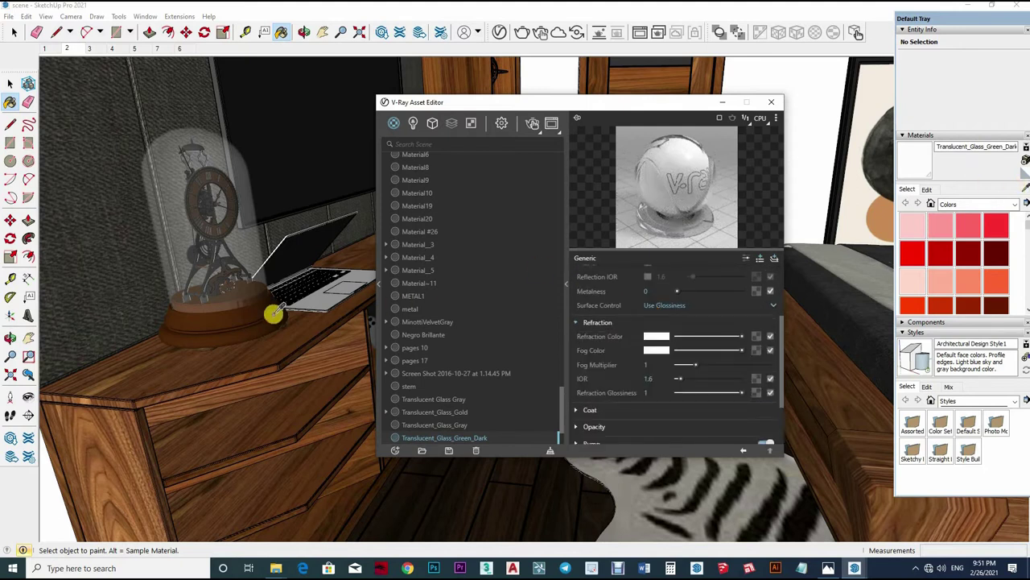
pyautogui.click(677, 323)
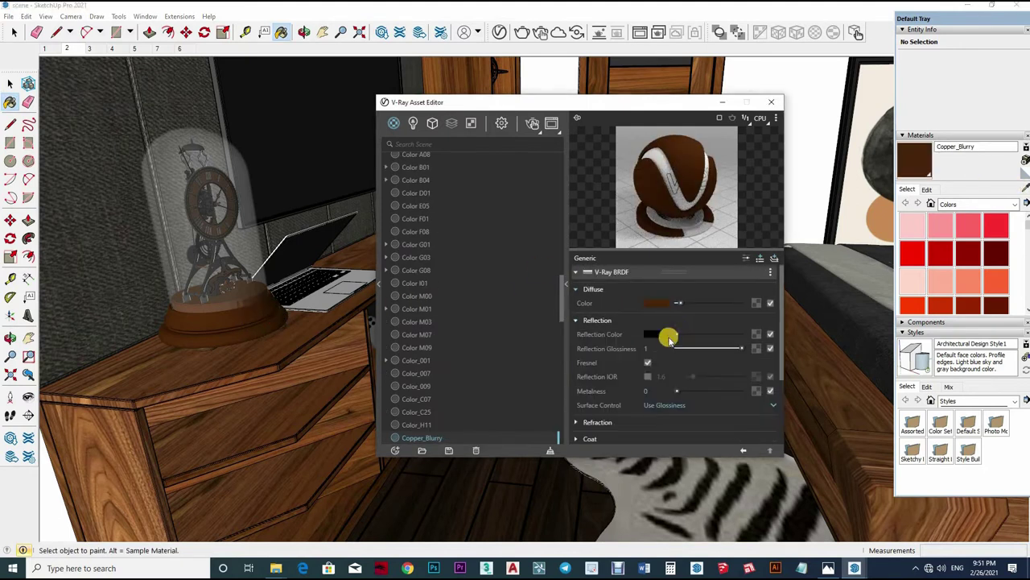
pyautogui.click(648, 376)
pyautogui.click(694, 333)
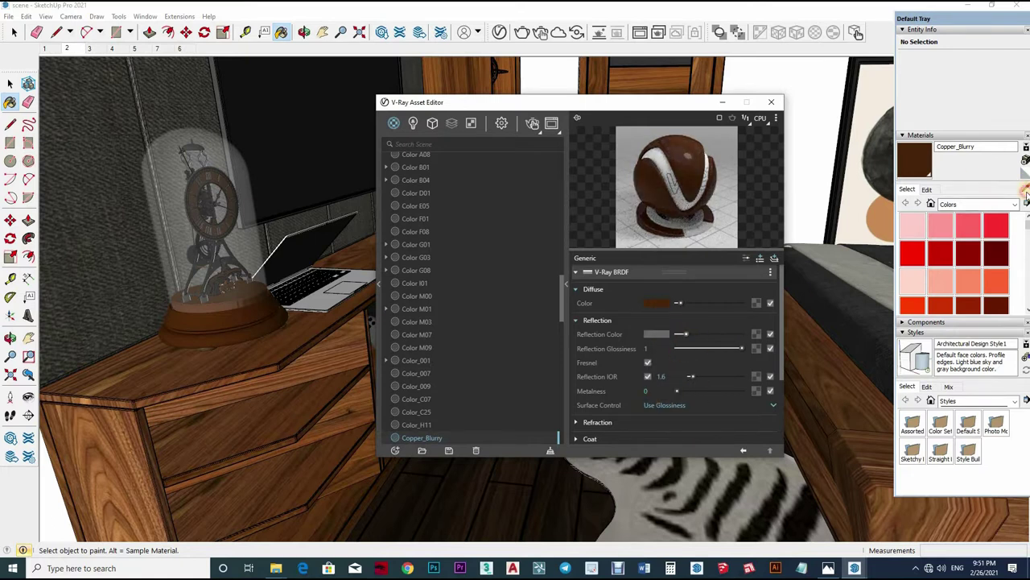
pyautogui.press('alt')
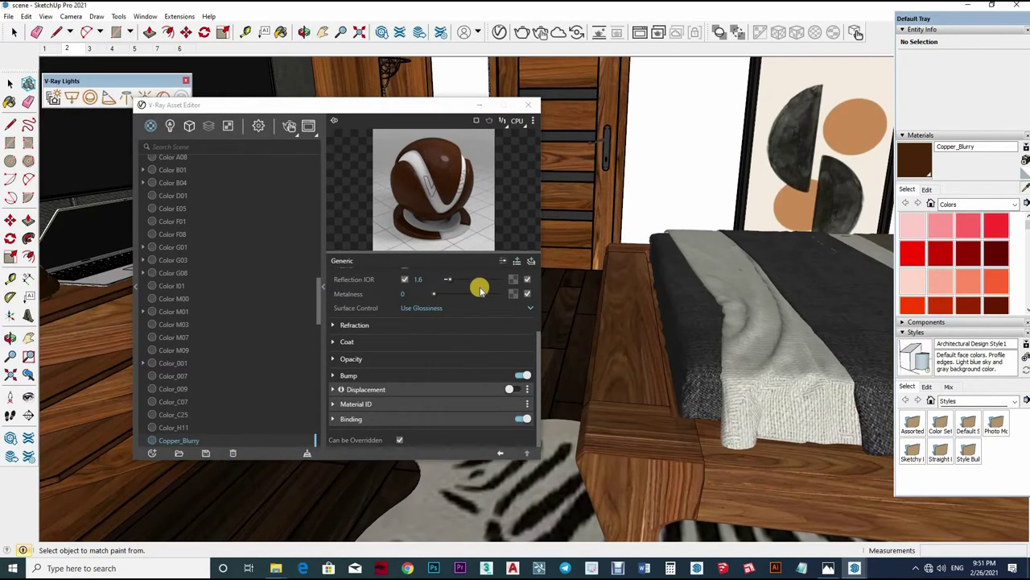
# - Inspect the walnut, white bedspread, dark fabric 0 vải đen#1 and headboard leather materials
pyautogui.keyDown('alt'); pyautogui.click(636, 282); pyautogui.keyUp('alt')
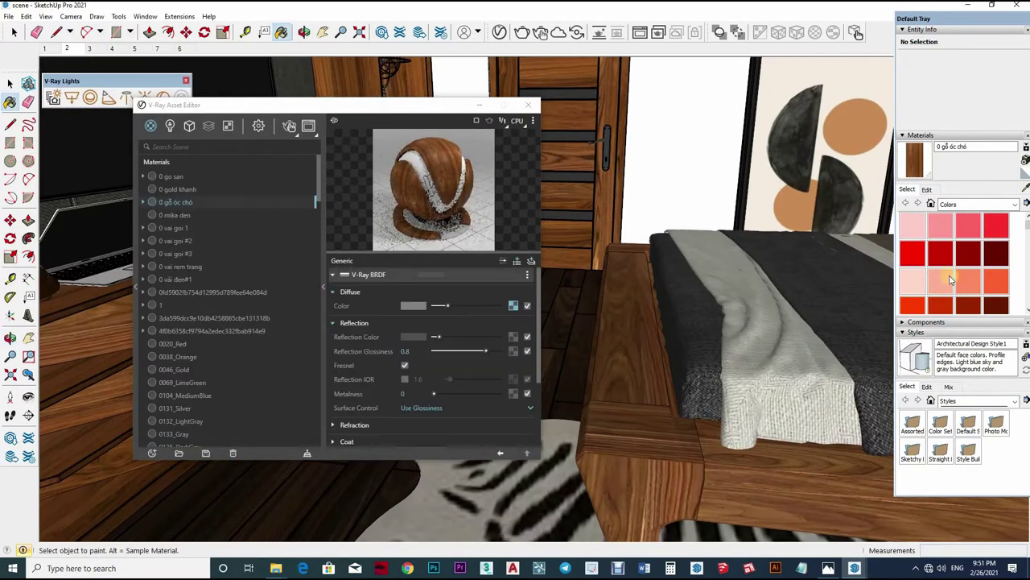
pyautogui.moveTo(720, 351); pyautogui.dragTo(681, 427, button='middle')
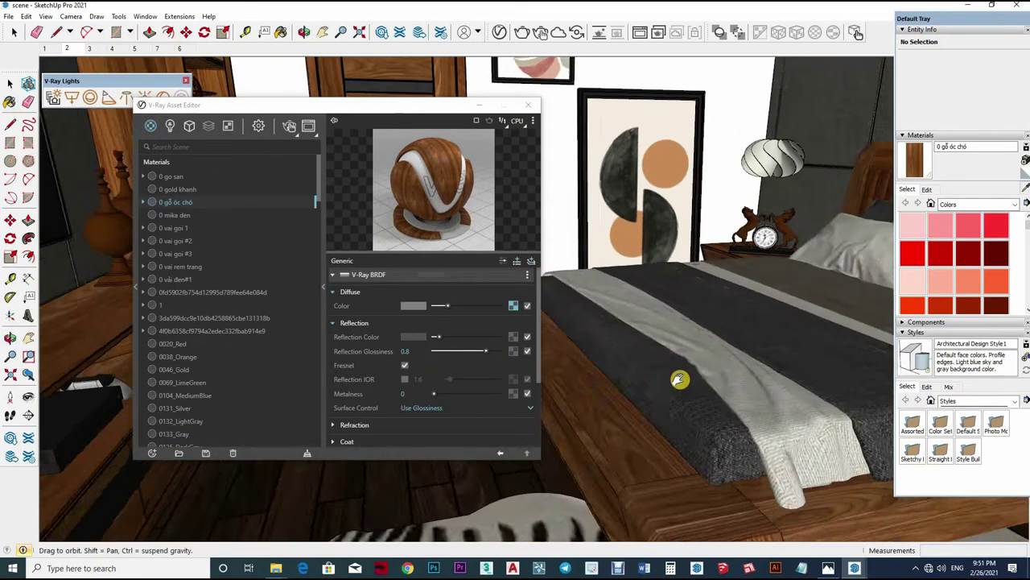
pyautogui.keyDown('alt'); pyautogui.click(431, 312); pyautogui.keyUp('alt')
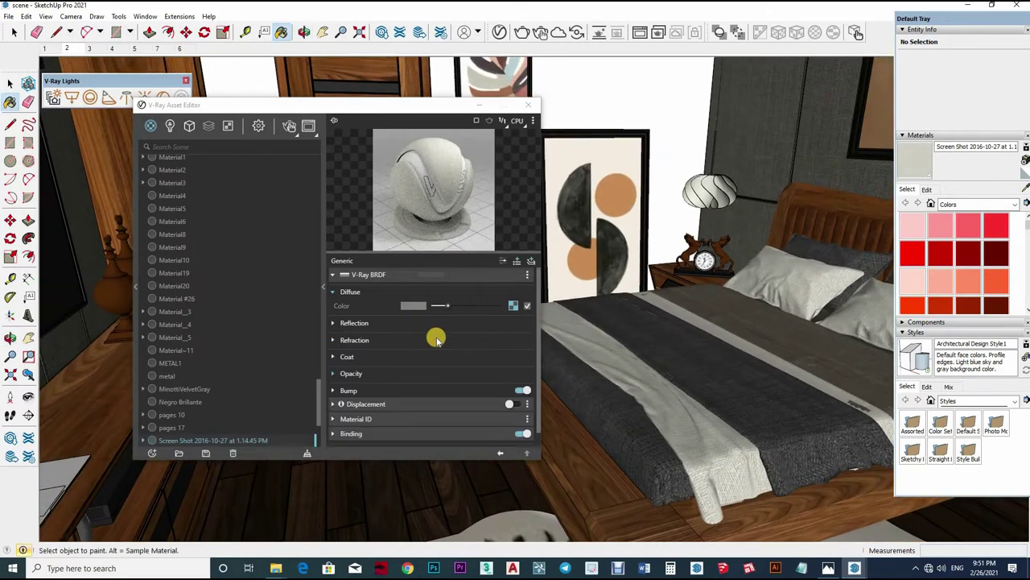
pyautogui.keyDown('alt'); pyautogui.click(612, 460); pyautogui.keyUp('alt')
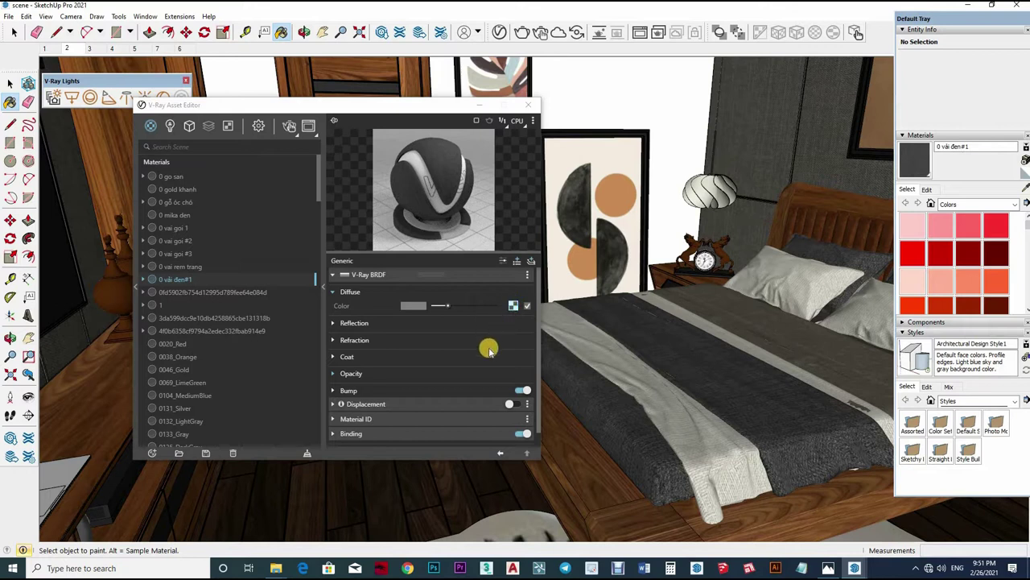
pyautogui.click(520, 396)
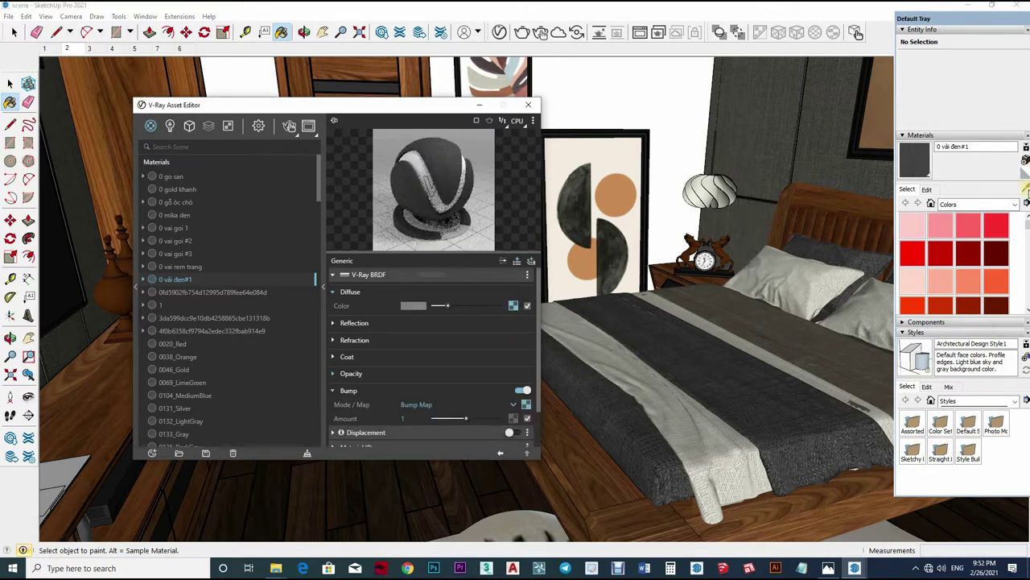
pyautogui.moveTo(715, 309); pyautogui.dragTo(685, 304, button='middle')
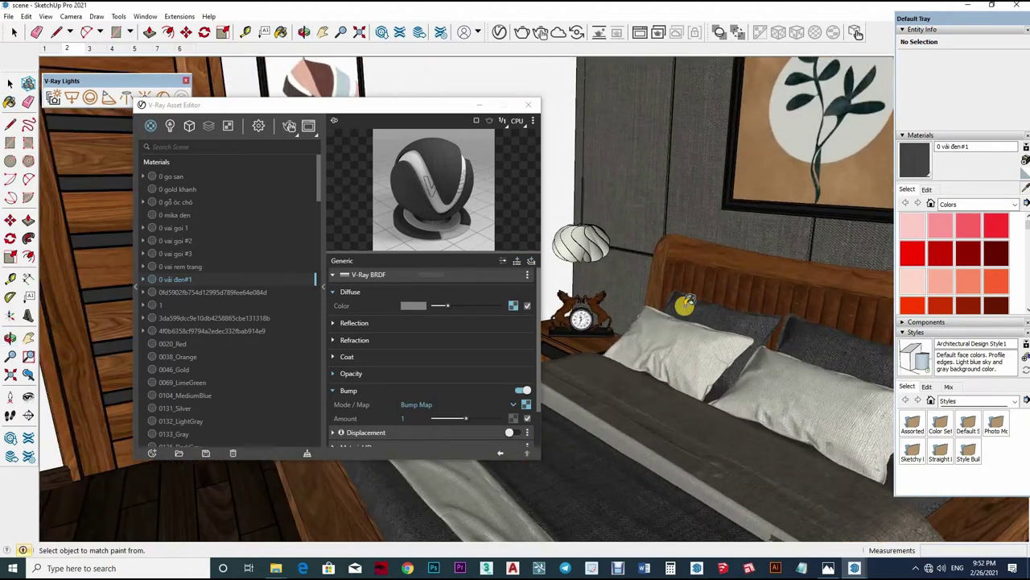
pyautogui.keyDown('alt'); pyautogui.click(685, 305); pyautogui.keyUp('alt')
pyautogui.click(391, 323)
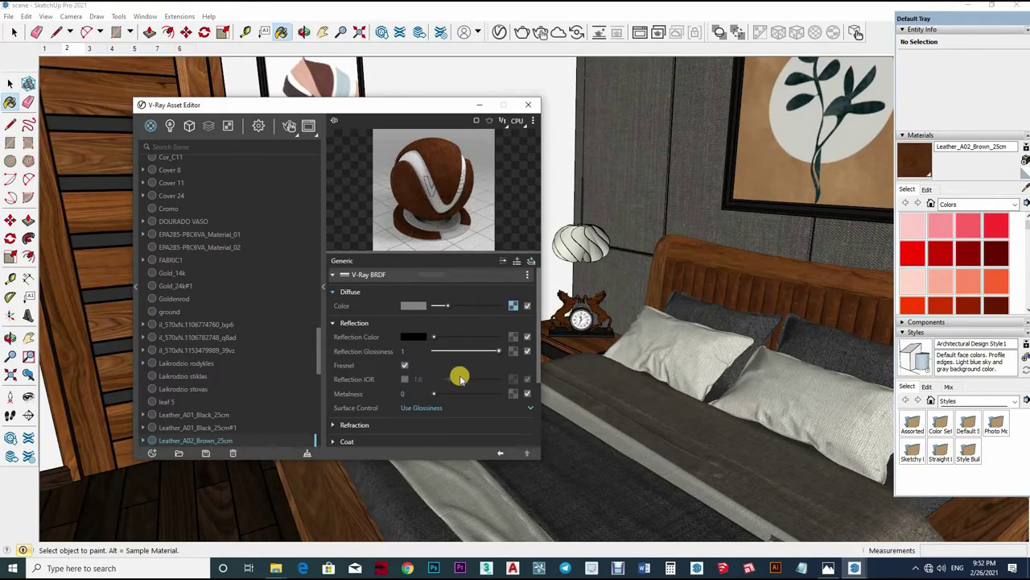
# - Add a texture bump map to Color B04, then sample the black 0 mika den material
pyautogui.keyDown('alt'); pyautogui.click(775, 236); pyautogui.keyUp('alt')
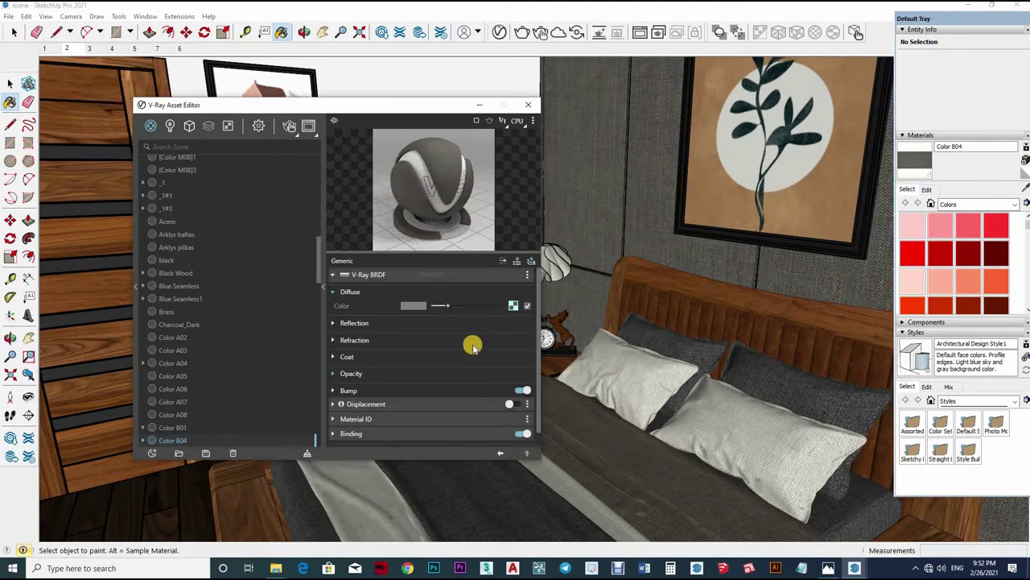
pyautogui.click(522, 395)
pyautogui.click(527, 408)
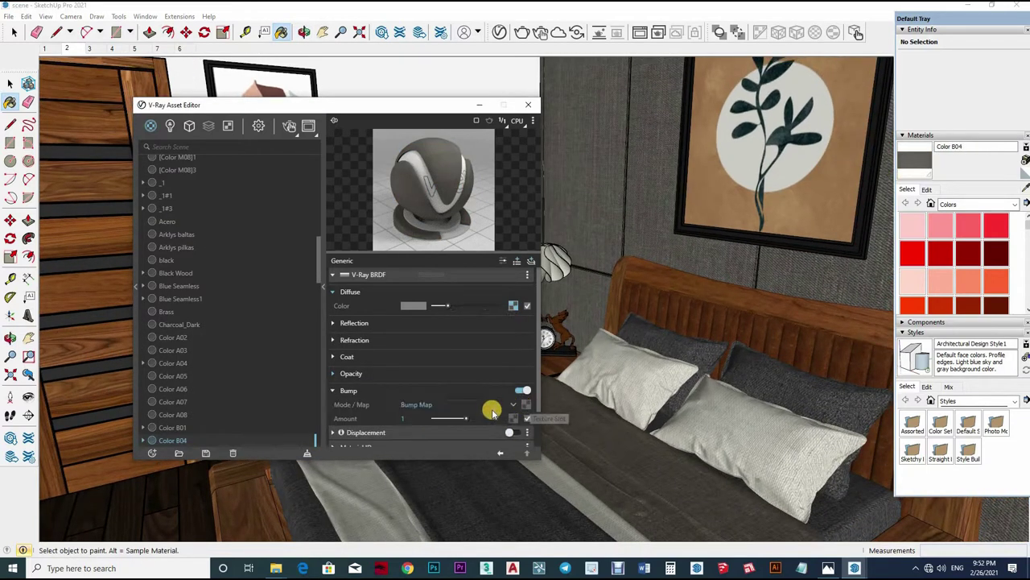
pyautogui.click(507, 425)
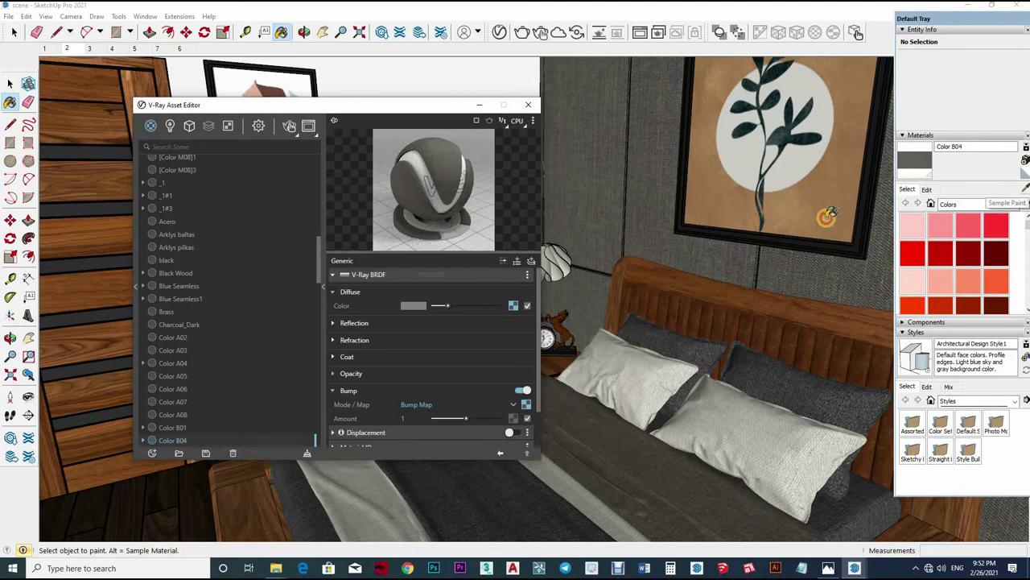
pyautogui.keyDown('alt'); pyautogui.click(891, 171); pyautogui.keyUp('alt')
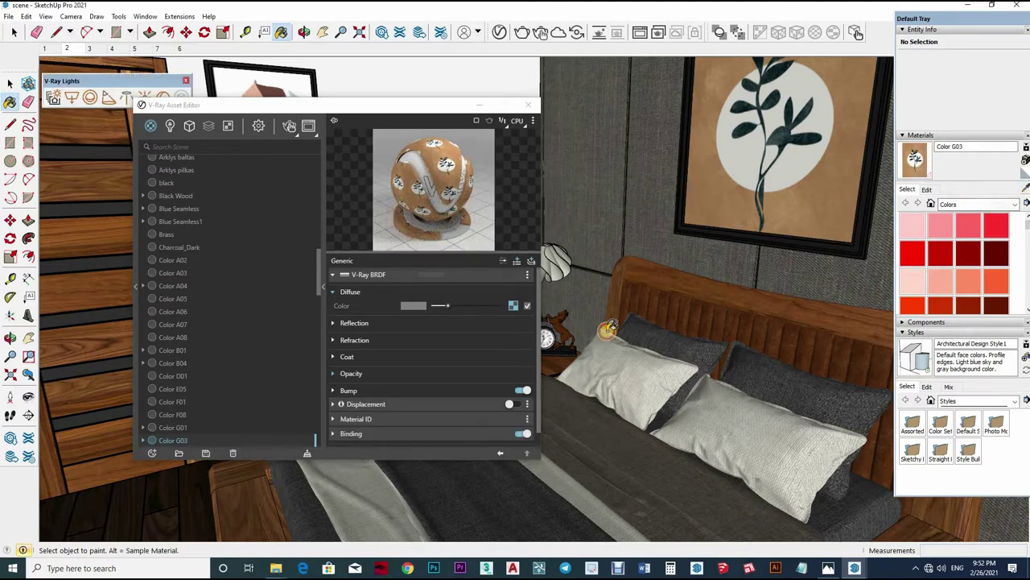
pyautogui.keyDown('alt'); pyautogui.click(418, 329); pyautogui.keyUp('alt')
# - Lighten 0 mika den's reflection colour and set its glossiness to 0.7
pyautogui.click(433, 329)
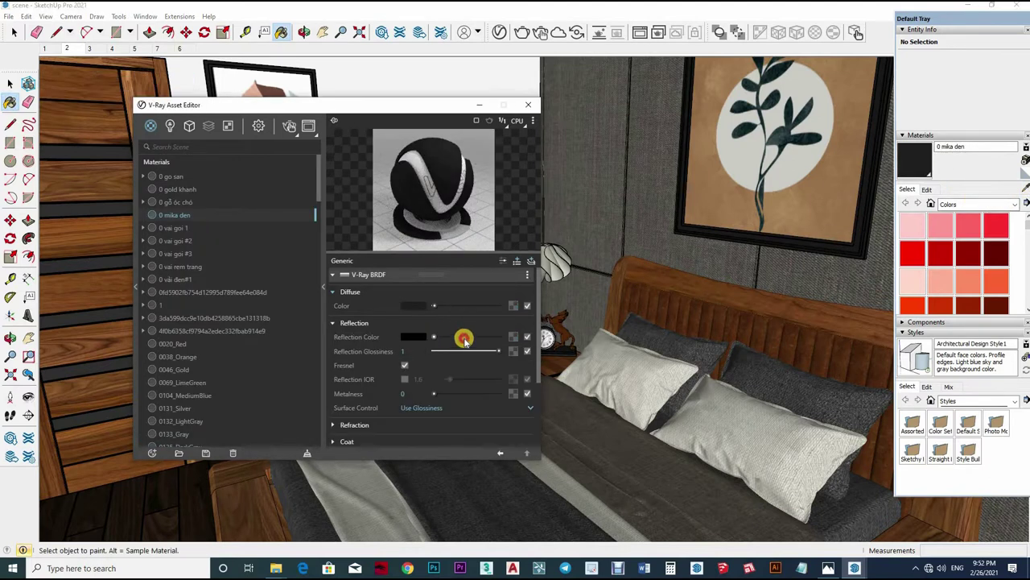
pyautogui.moveTo(456, 341); pyautogui.dragTo(435, 337)
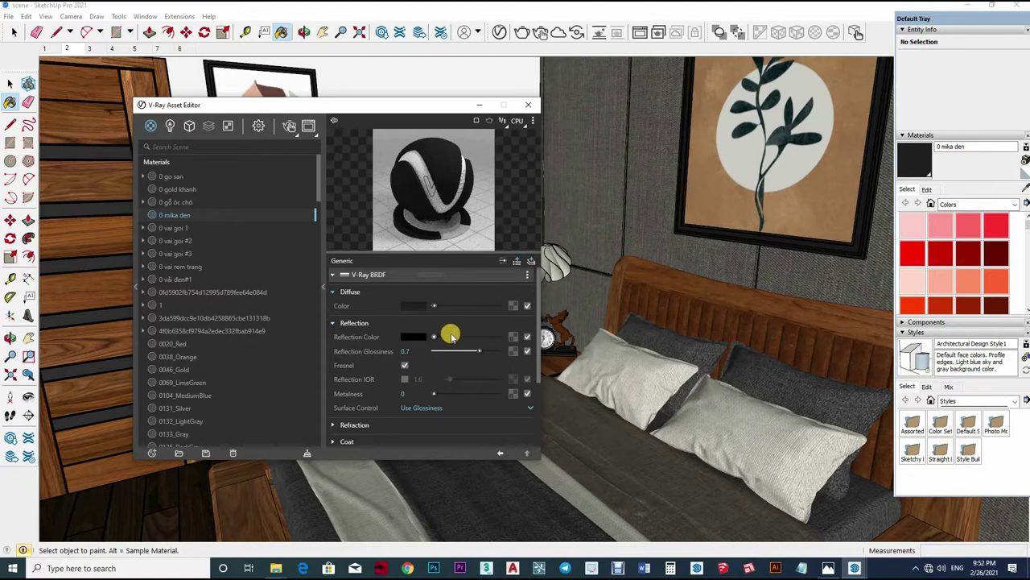
pyautogui.click(452, 337)
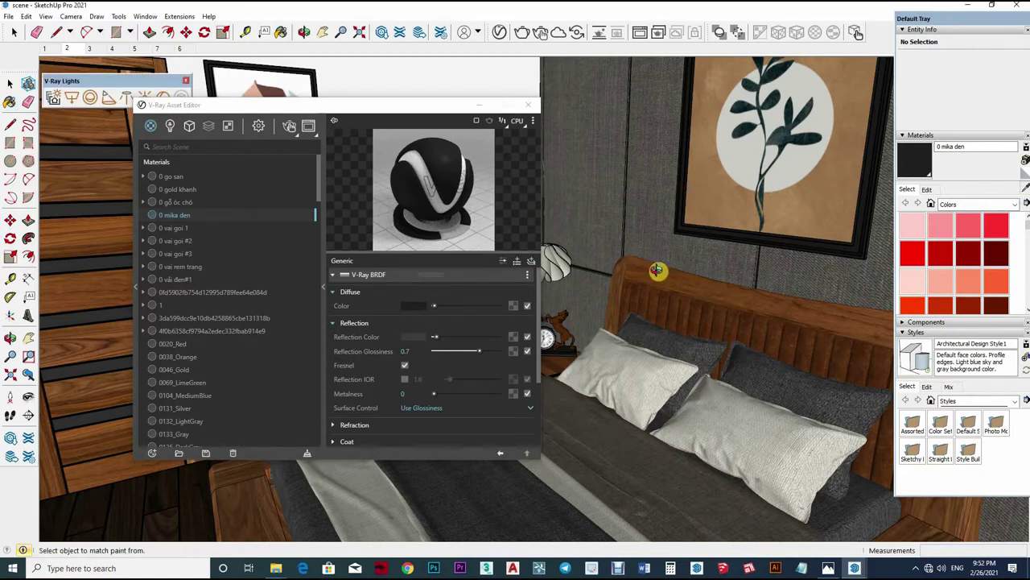
# - Give the ceiling LED strip material an Emissive layer at intensity 30
pyautogui.moveTo(733, 169)
pyautogui.mouseDown(button='middle')
pyautogui.moveTo(686, 208)
pyautogui.moveTo(679, 202)
pyautogui.moveTo(663, 91)
pyautogui.moveTo(674, 202)
pyautogui.moveTo(685, 198)
pyautogui.moveTo(676, 193)
pyautogui.mouseUp(button='middle')
pyautogui.press('b')
pyautogui.keyDown('alt'); pyautogui.click(628, 181); pyautogui.keyUp('alt')
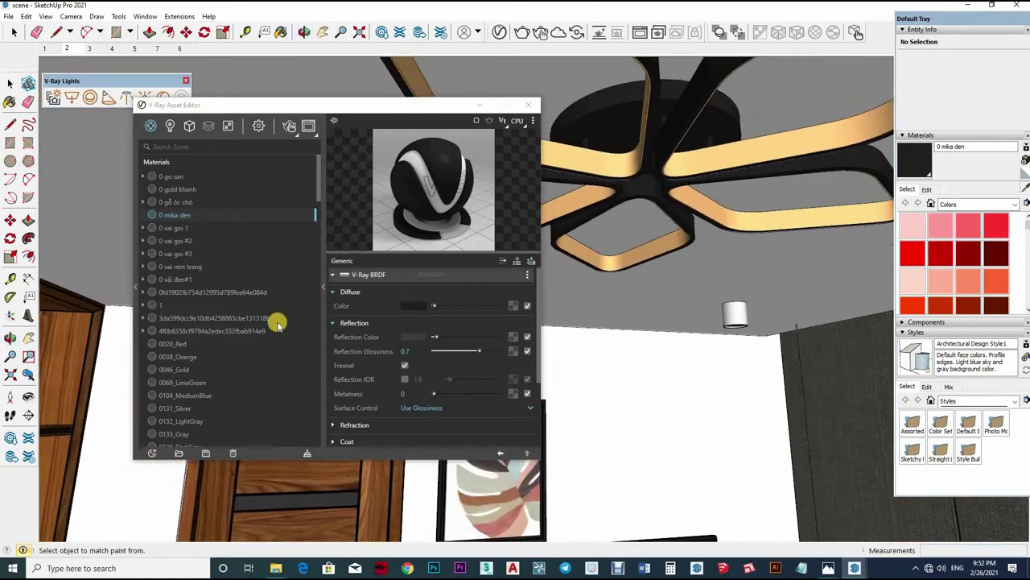
pyautogui.click(528, 262)
pyautogui.click(498, 286)
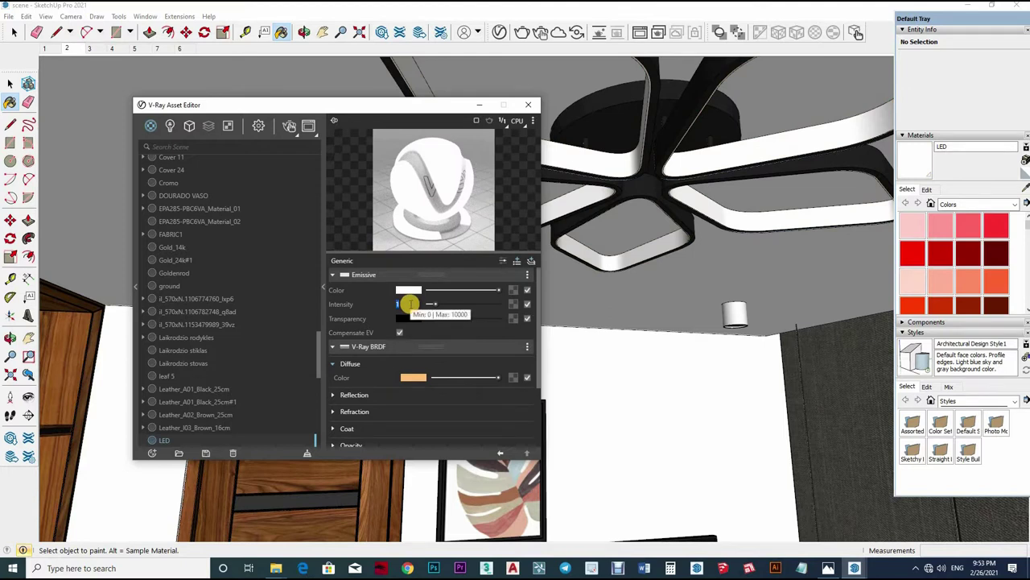
pyautogui.write('30')
pyautogui.press('Return')
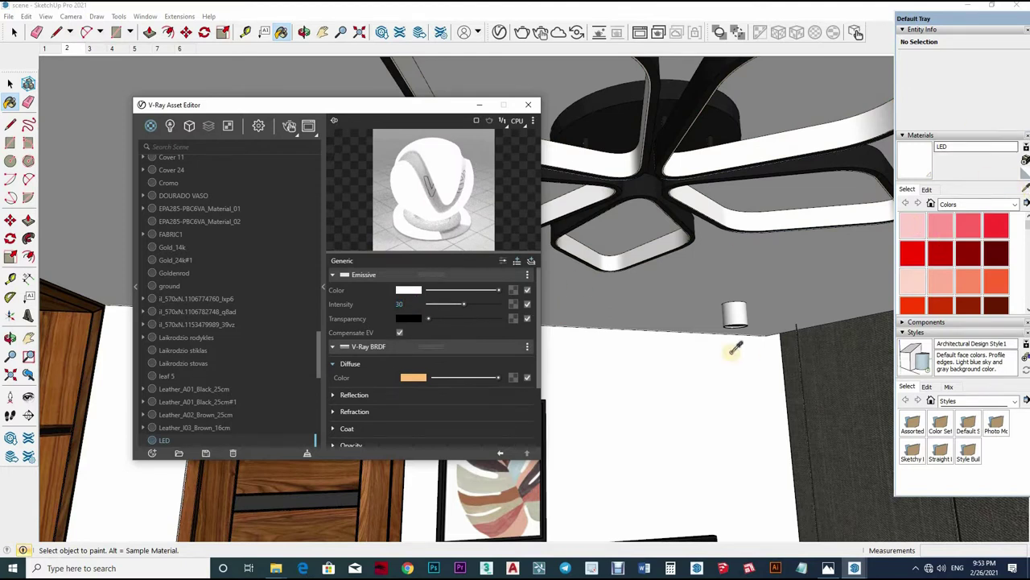
# - Sample the wall and cylinder downlight materials and zoom in close on the cylinder
pyautogui.moveTo(735, 348); pyautogui.dragTo(402, 327, button='middle')
pyautogui.keyDown('alt'); pyautogui.click(728, 311); pyautogui.keyUp('alt')
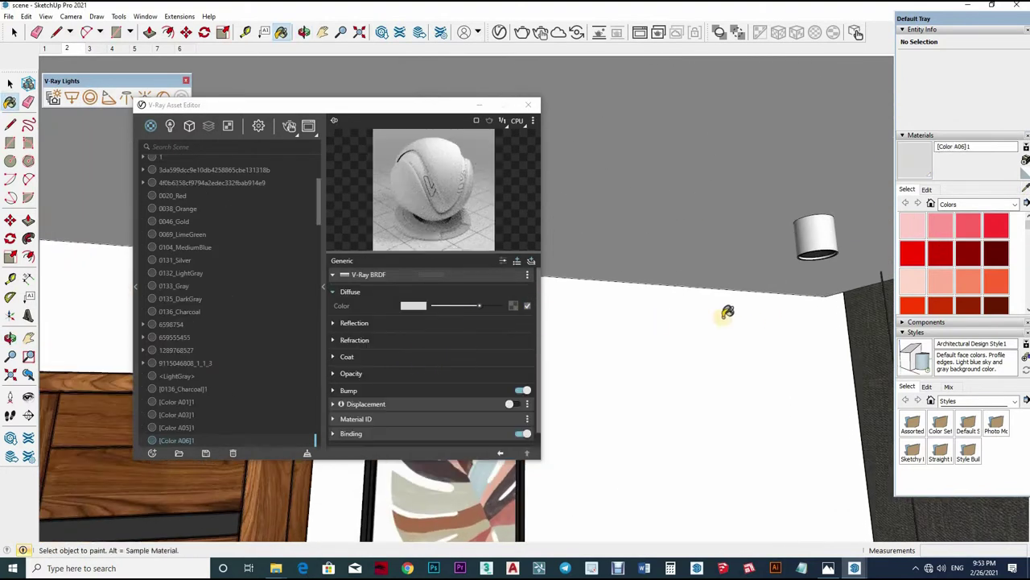
pyautogui.keyDown('alt'); pyautogui.click(831, 264); pyautogui.keyUp('alt')
pyautogui.moveTo(759, 193); pyautogui.dragTo(716, 258, button='middle')
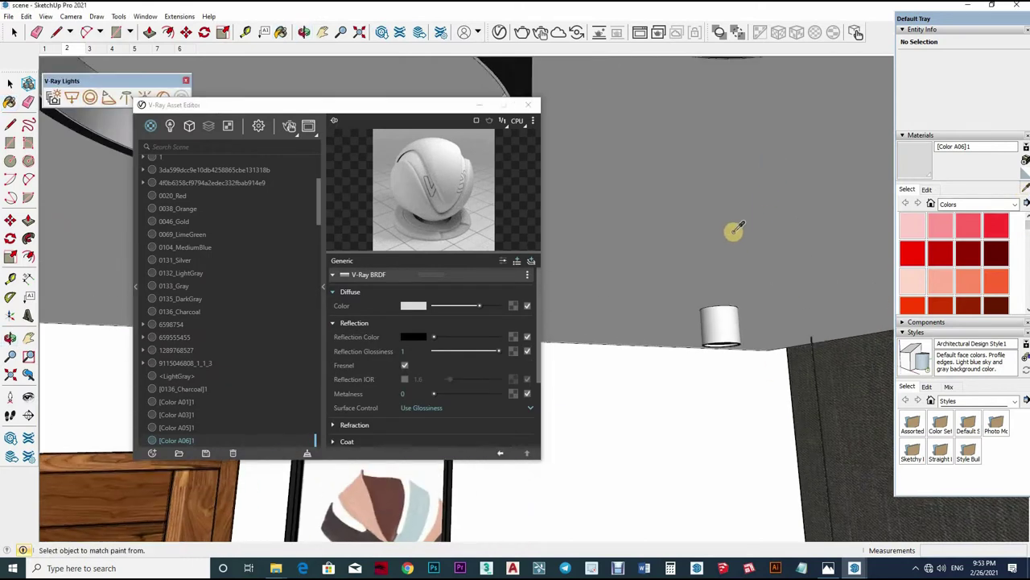
pyautogui.scroll(3, 716, 258)
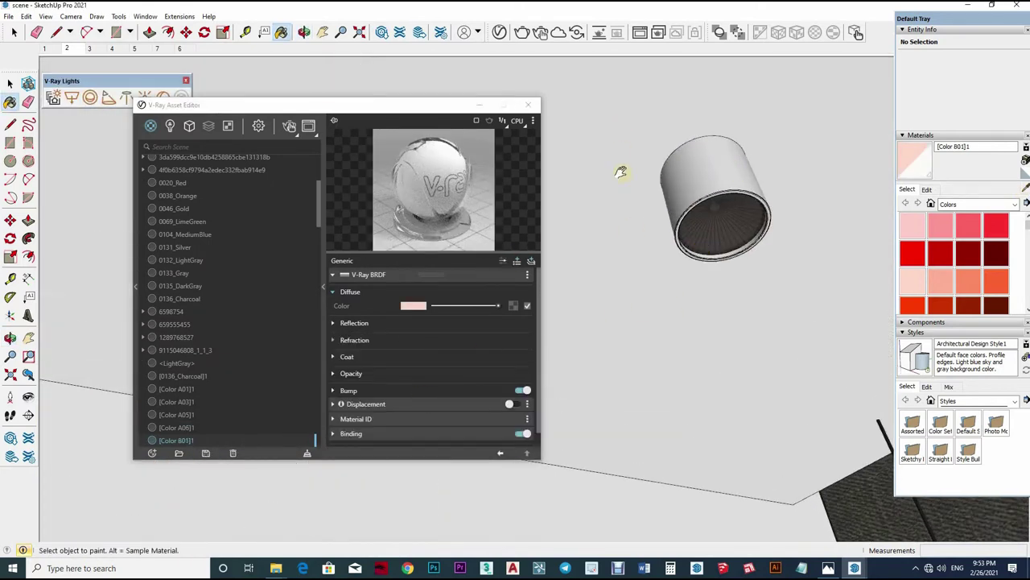
pyautogui.moveTo(621, 172)
pyautogui.mouseDown(button='middle')
pyautogui.moveTo(639, 211)
pyautogui.moveTo(699, 239)
pyautogui.mouseUp(button='middle')
pyautogui.scroll(4, 724, 253)
pyautogui.moveTo(766, 266); pyautogui.dragTo(724, 266, button='middle')
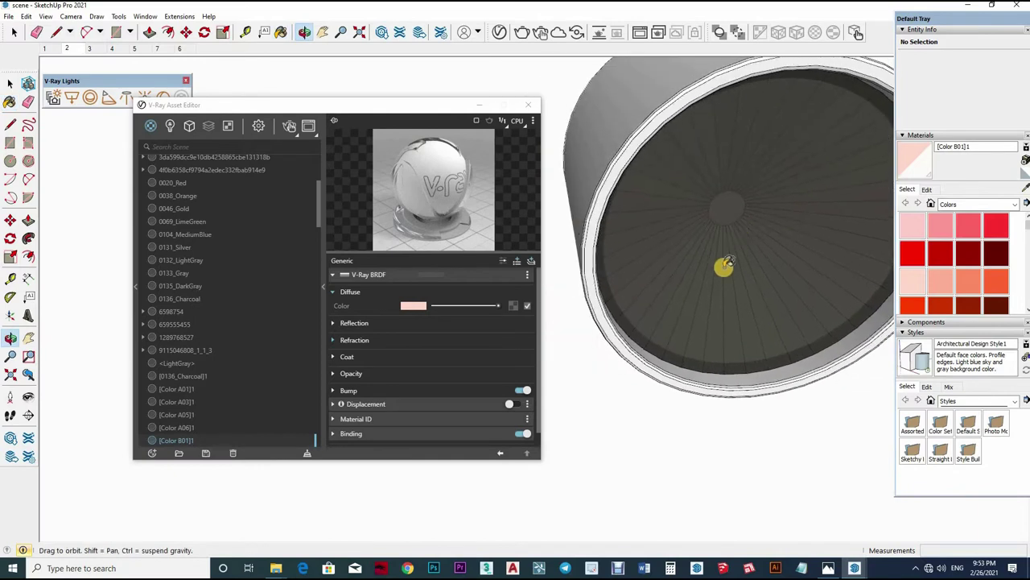
# - Open the cylinder light group and select its contents for editing
pyautogui.press('b')
pyautogui.scroll(-2, 745, 259)
pyautogui.press('space')
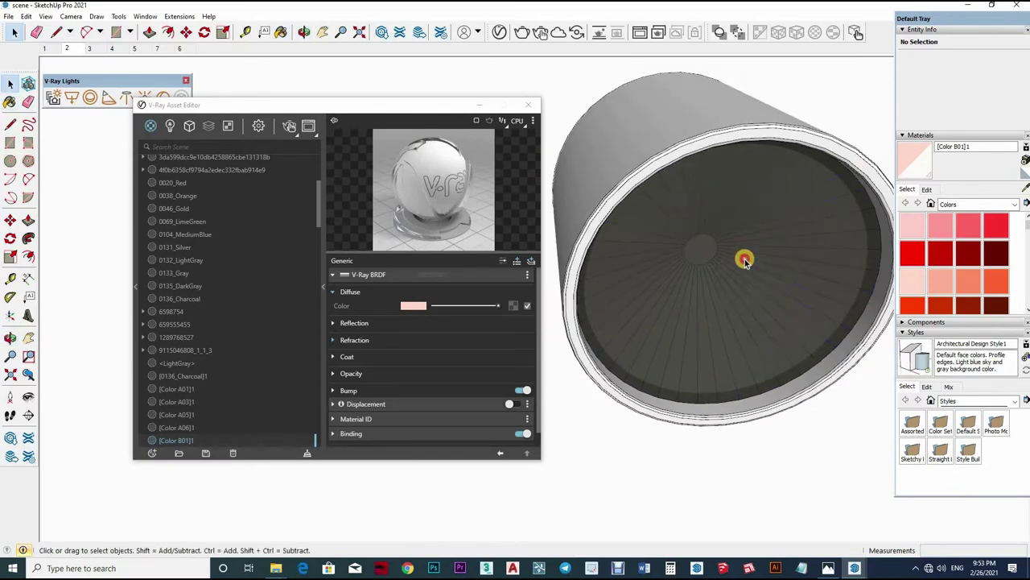
pyautogui.scroll(-3, 744, 259)
pyautogui.click(745, 306)
pyautogui.scroll(-2, 796, 295)
pyautogui.moveTo(797, 294)
pyautogui.mouseDown(button='middle')
pyautogui.moveTo(625, 231)
pyautogui.moveTo(693, 299)
pyautogui.moveTo(874, 257)
pyautogui.moveTo(926, 274)
pyautogui.mouseUp(button='middle')
pyautogui.scroll(-3, 954, 287)
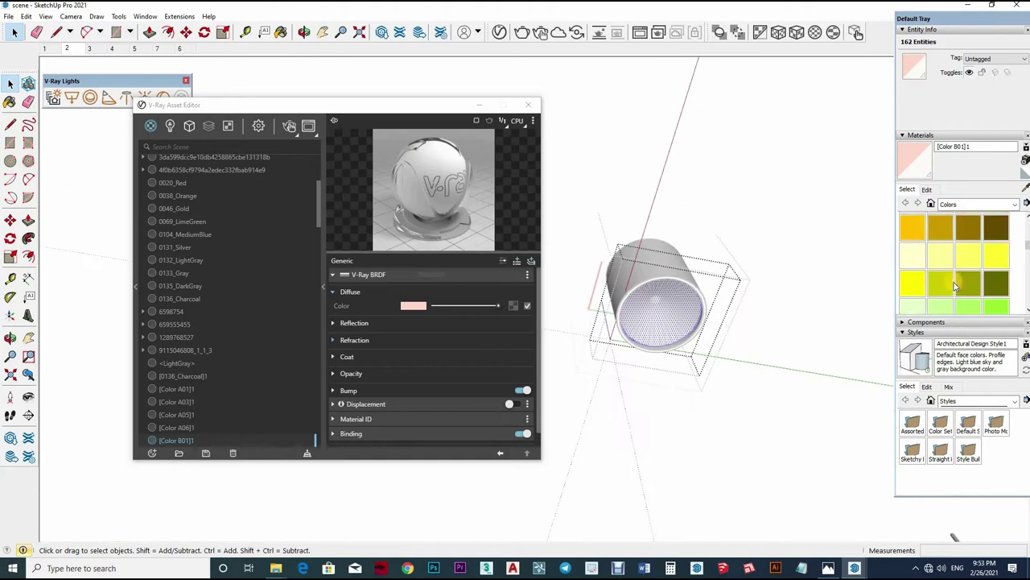
pyautogui.scroll(-1, 926, 258)
# - Paint the cylinder's inner face Color D01 and give it an Emissive layer at intensity 30
pyautogui.scroll(1, 917, 260)
pyautogui.click(914, 266)
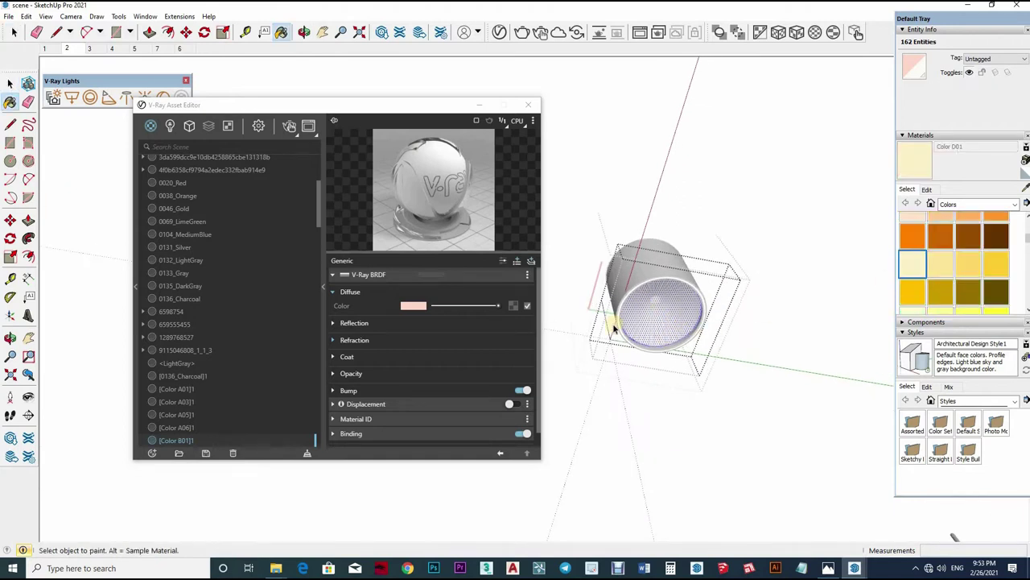
pyautogui.click(644, 310)
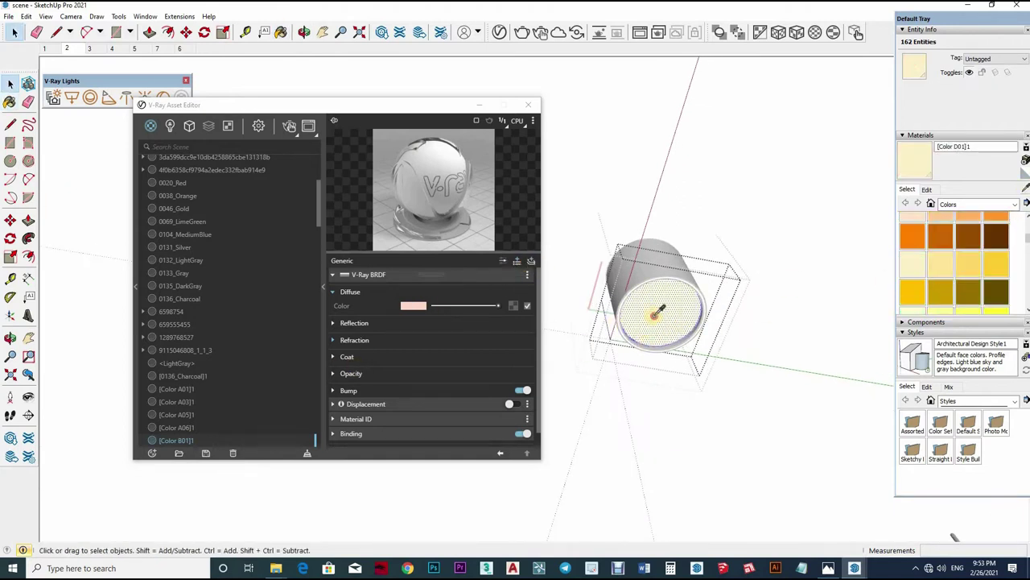
pyautogui.press('b')
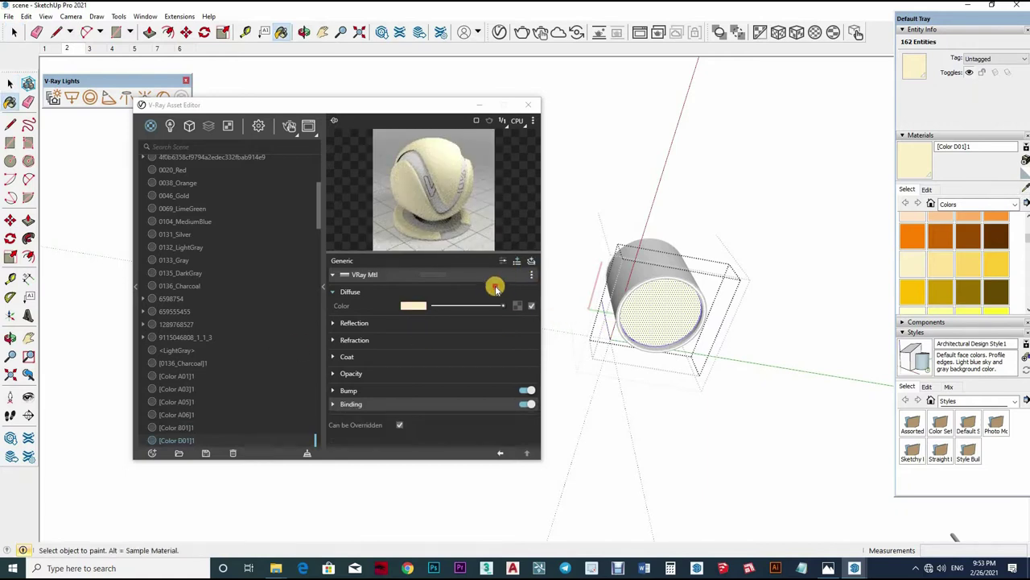
pyautogui.click(495, 288)
pyautogui.click(475, 294)
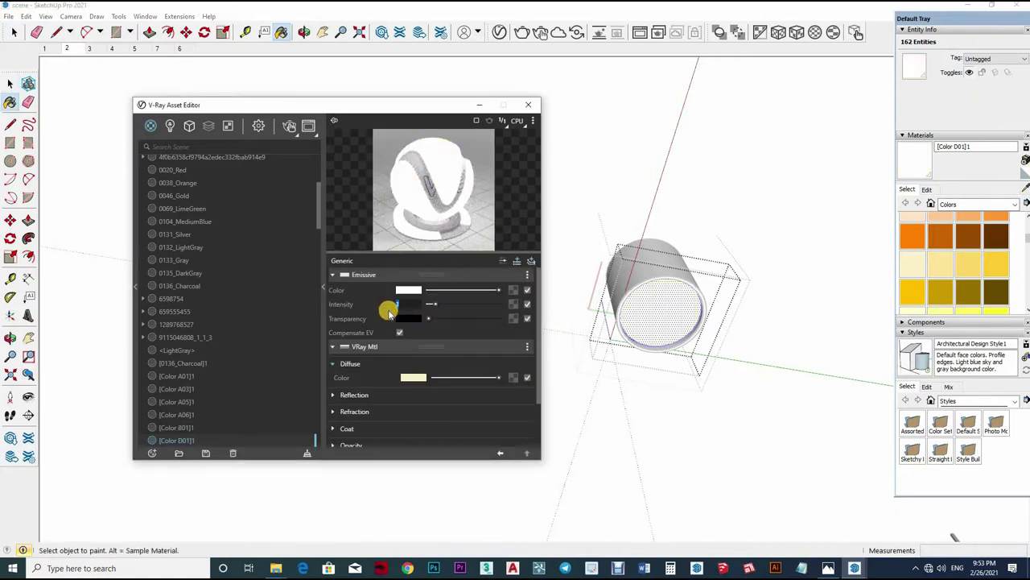
pyautogui.write('30')
pyautogui.press('Return')
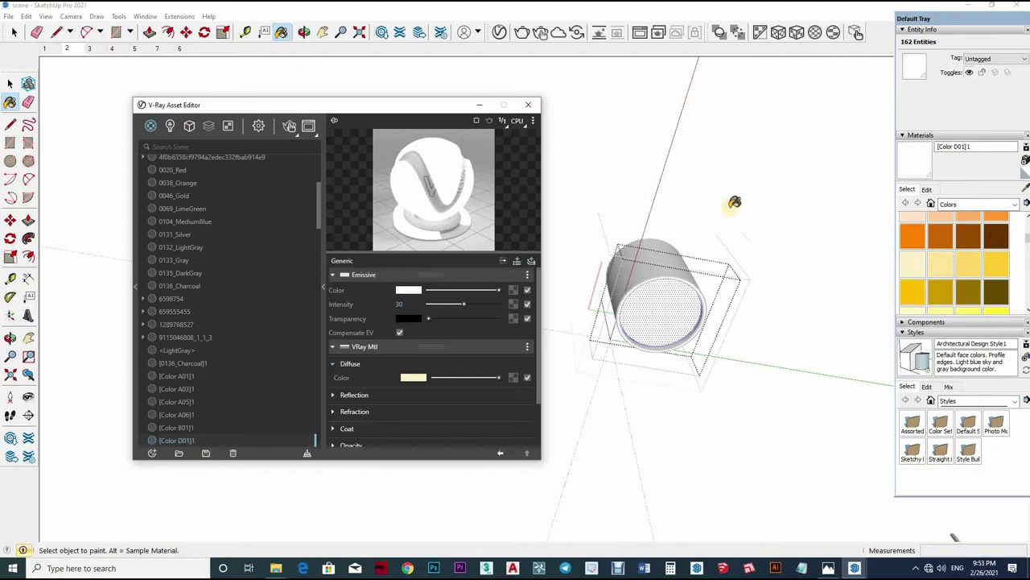
# - Reselect the cylinder light group and select all its entities
pyautogui.scroll(-2, 484, 365)
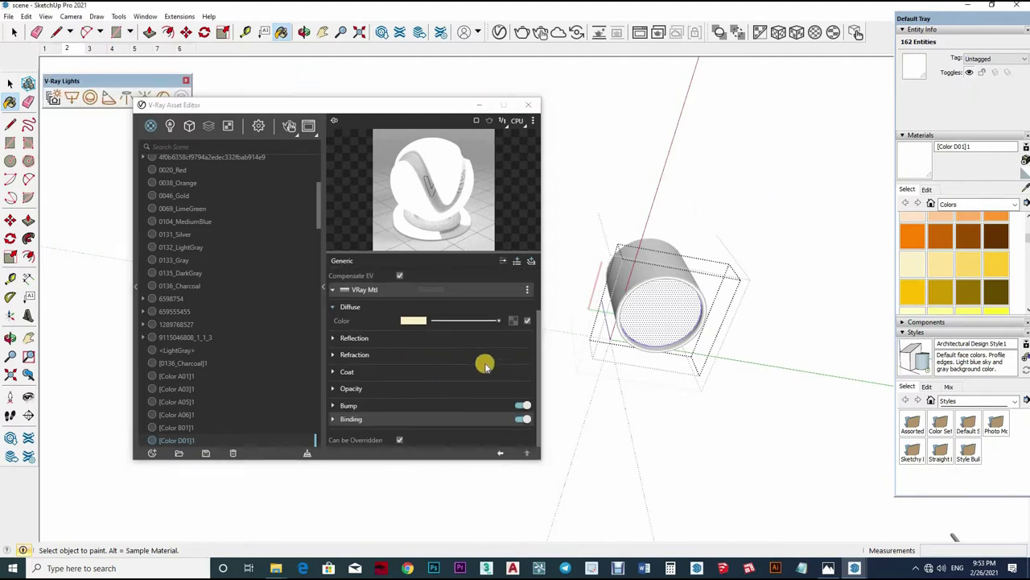
pyautogui.press('space')
pyautogui.click(775, 214)
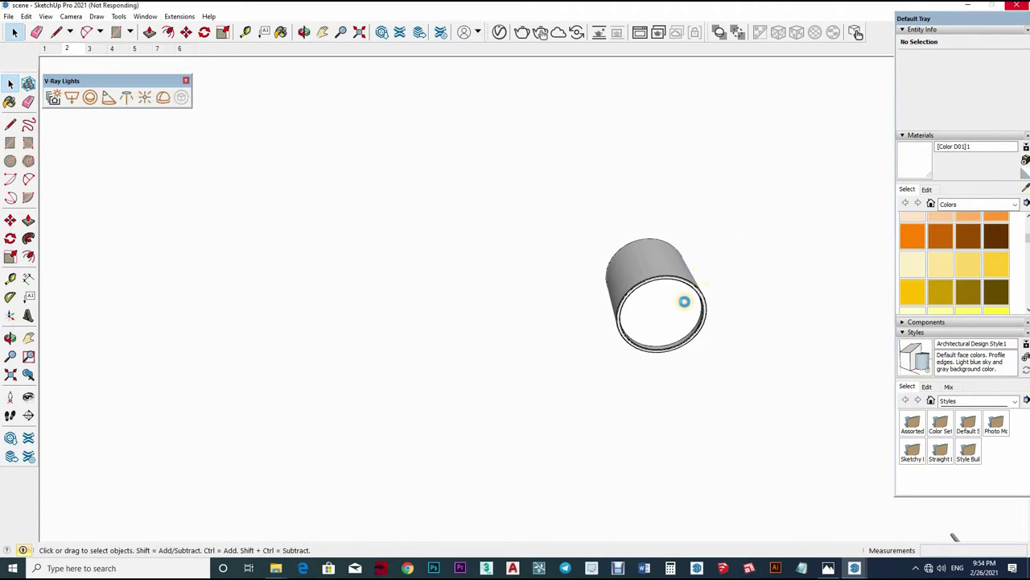
pyautogui.click(699, 283)
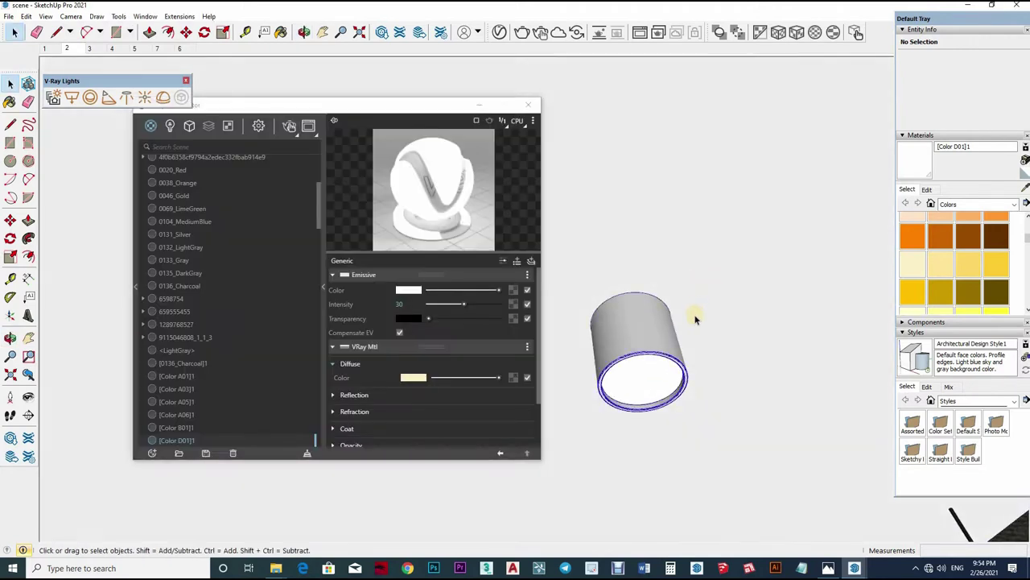
pyautogui.scroll(5, 736, 403)
pyautogui.scroll(-3, 724, 218)
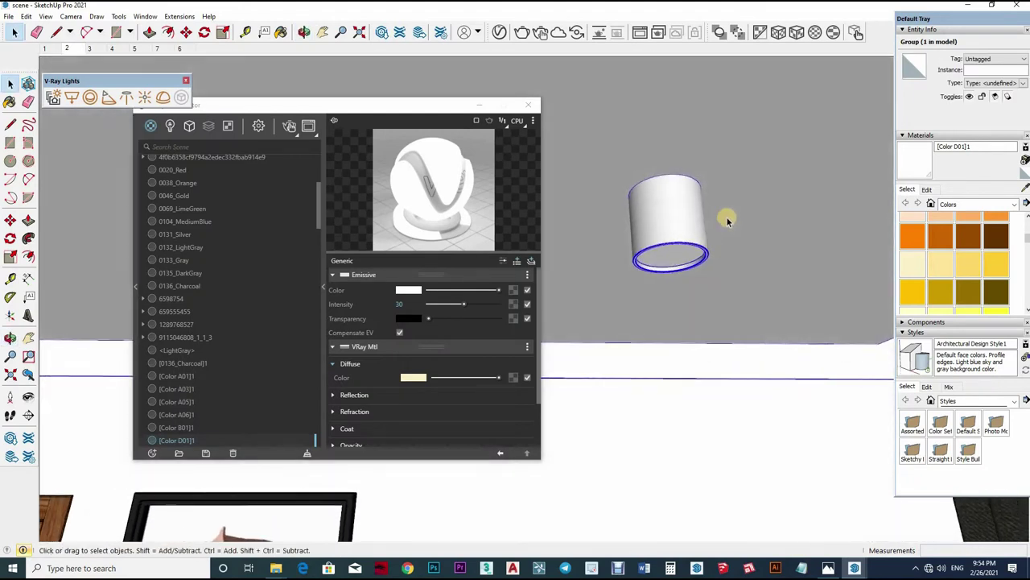
pyautogui.moveTo(724, 218); pyautogui.dragTo(719, 437, button='middle')
pyautogui.scroll(4, 703, 271)
pyautogui.moveTo(703, 271); pyautogui.dragTo(705, 194, button='middle')
pyautogui.press('space')
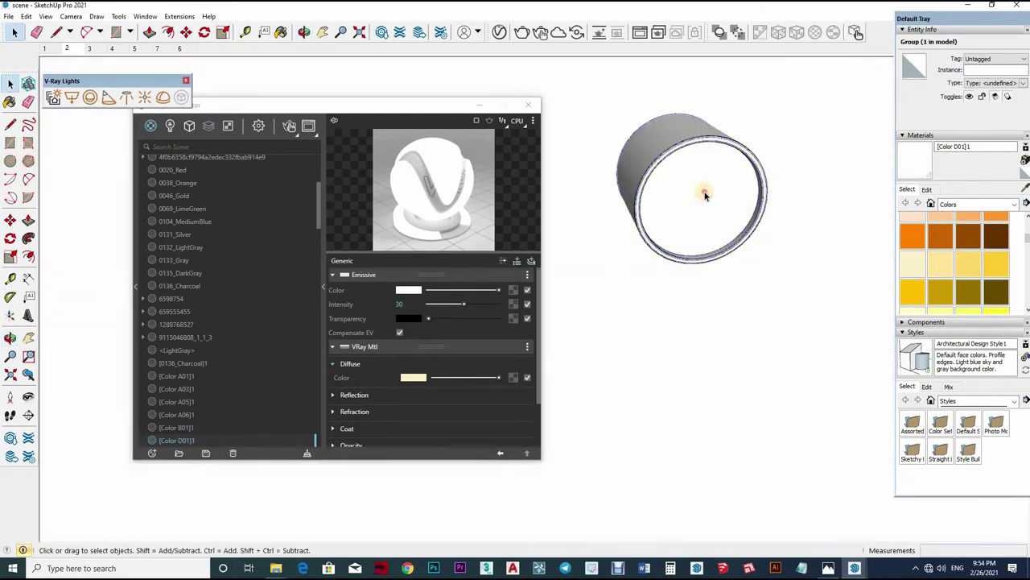
pyautogui.hotkey('ctrl', 'a')
pyautogui.scroll(-2, 773, 242)
pyautogui.moveTo(646, 303); pyautogui.dragTo(612, 265, button='middle')
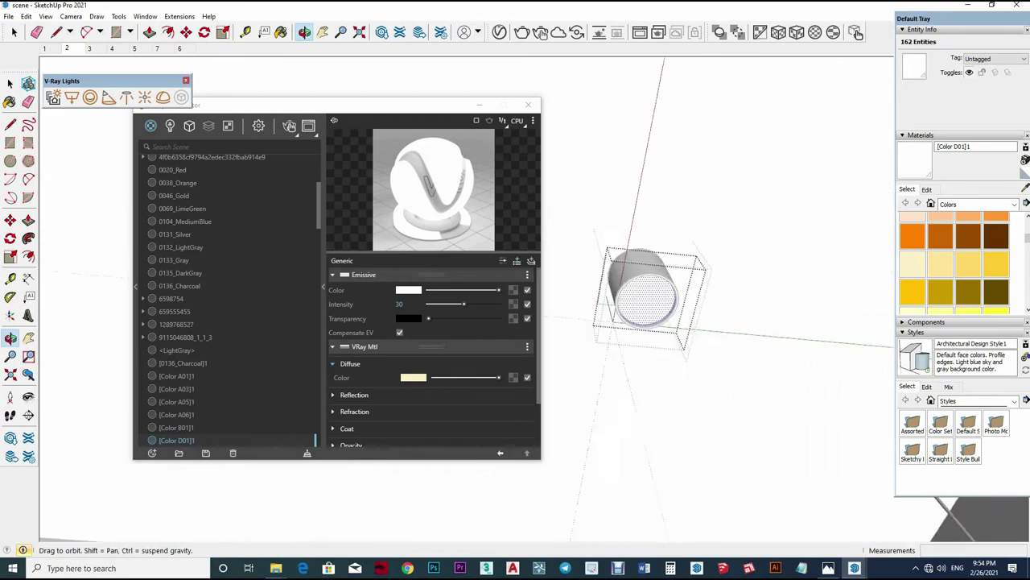
# - Start the V-Ray IES Light tool and browse Storage (F:) to the All Lession and Symbol folder
pyautogui.click(127, 98)
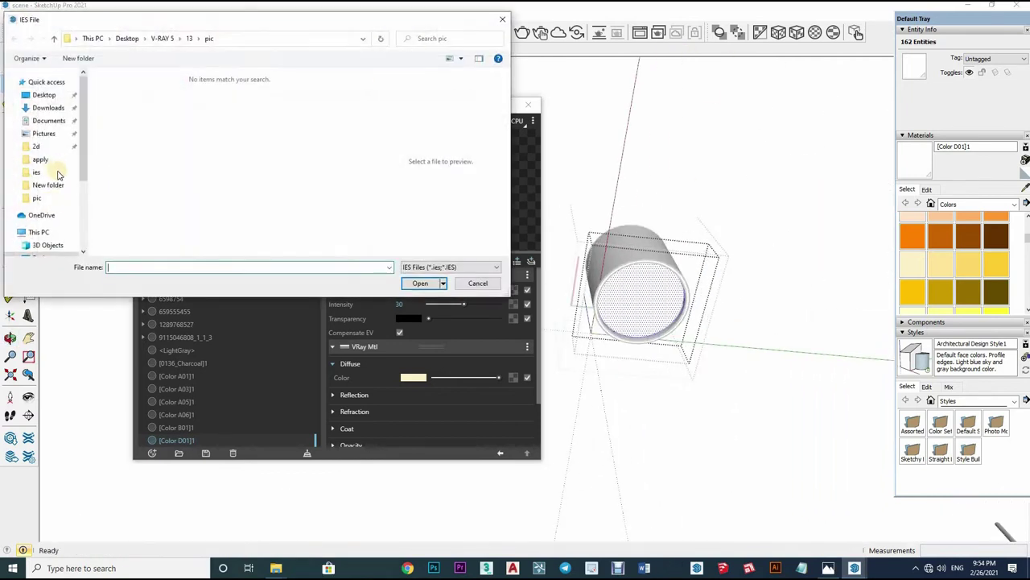
pyautogui.scroll(-3, 59, 201)
pyautogui.scroll(-1, 62, 223)
pyautogui.click(48, 223)
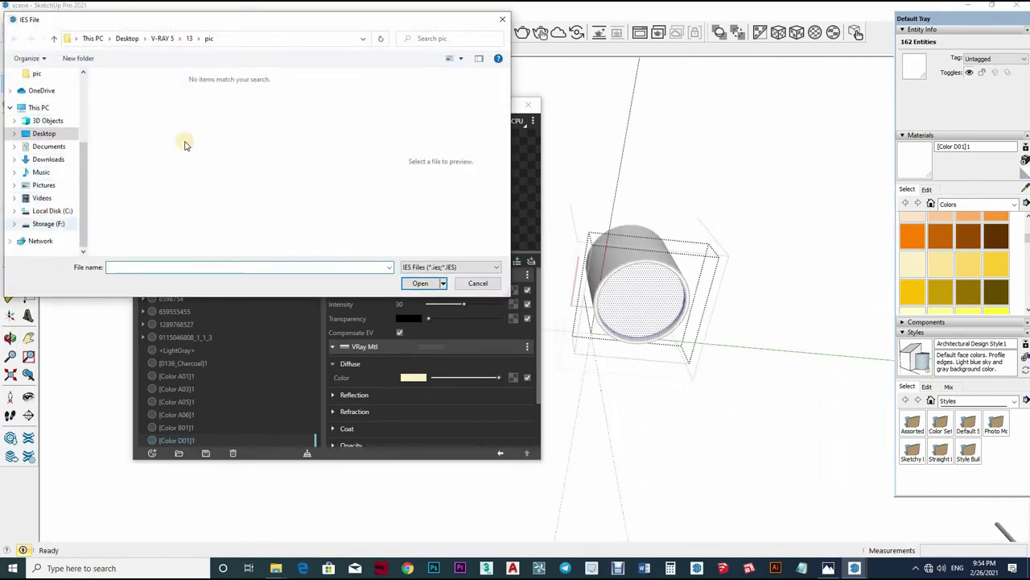
pyautogui.click(129, 89)
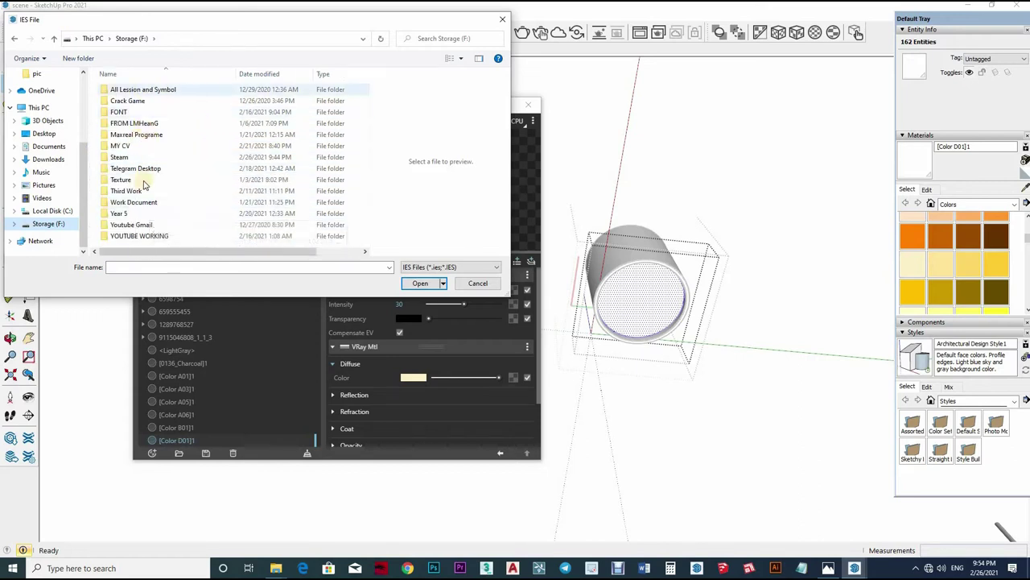
pyautogui.doubleClick(129, 89)
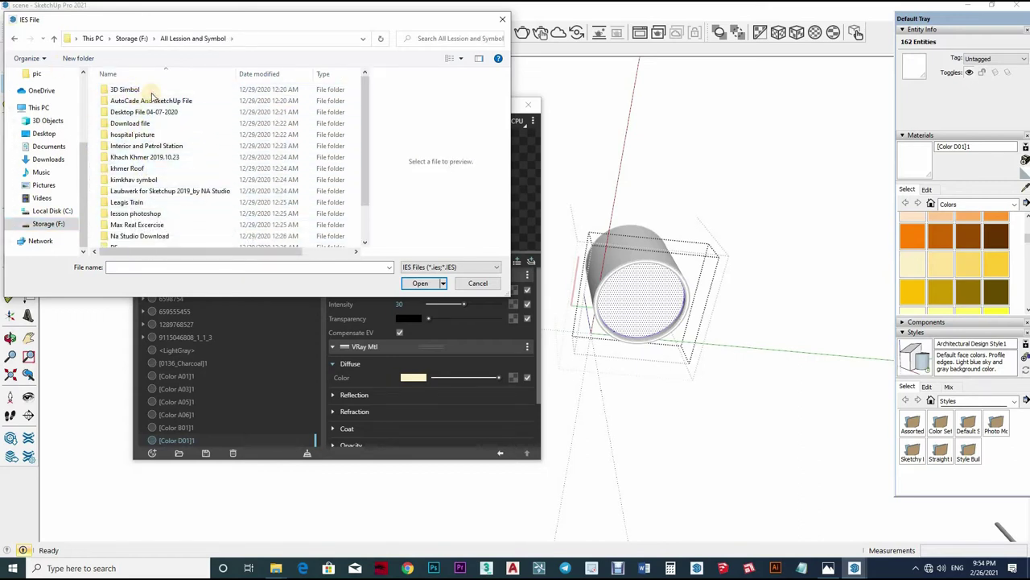
# - Go through Sketchup Lesson, Sketchup Vray Net, IES LIGHT, ies and pick an .ies profile
pyautogui.scroll(-2, 142, 129)
pyautogui.doubleClick(133, 218)
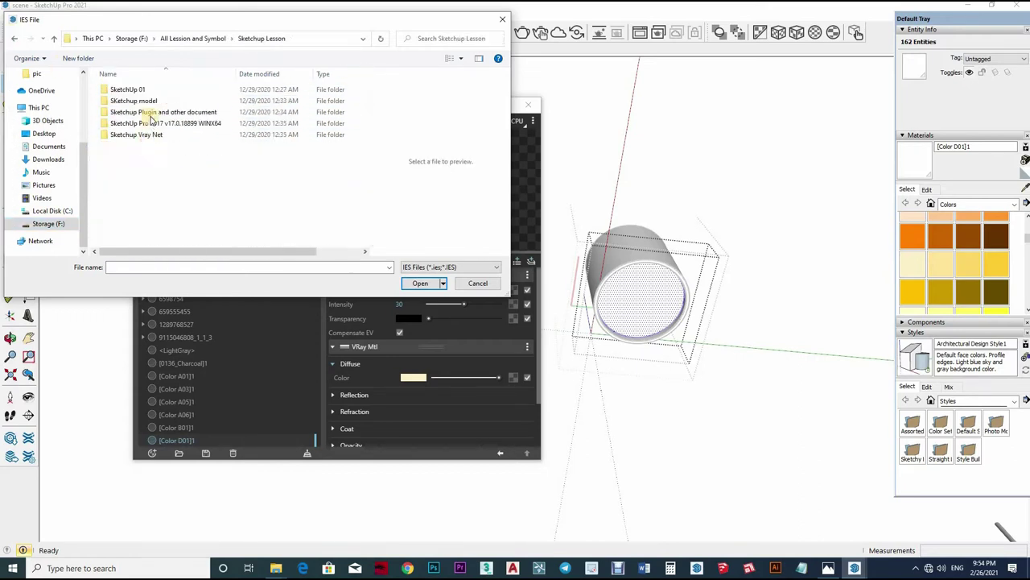
pyautogui.doubleClick(129, 135)
pyautogui.doubleClick(120, 100)
pyautogui.doubleClick(113, 90)
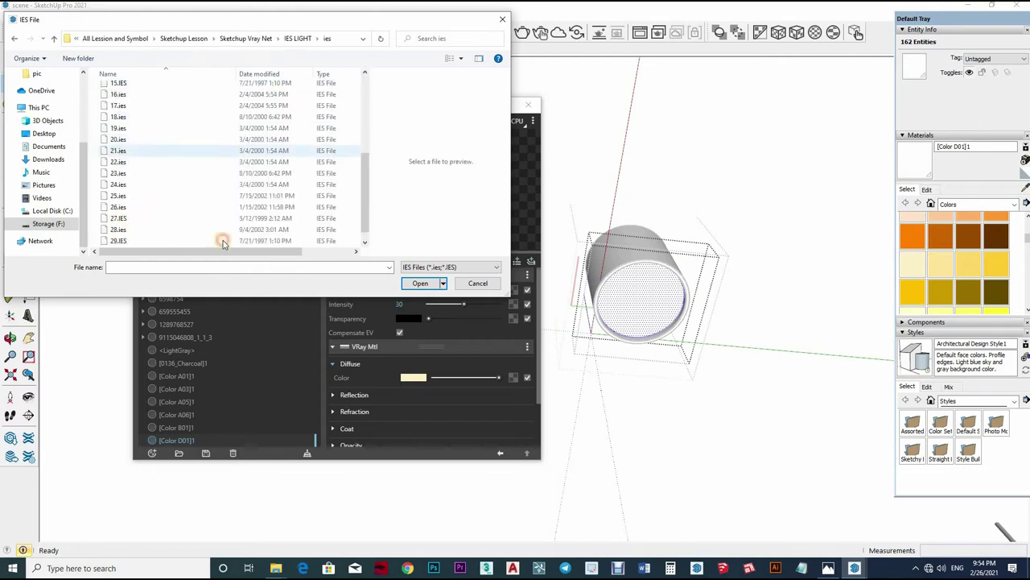
pyautogui.doubleClick(117, 230)
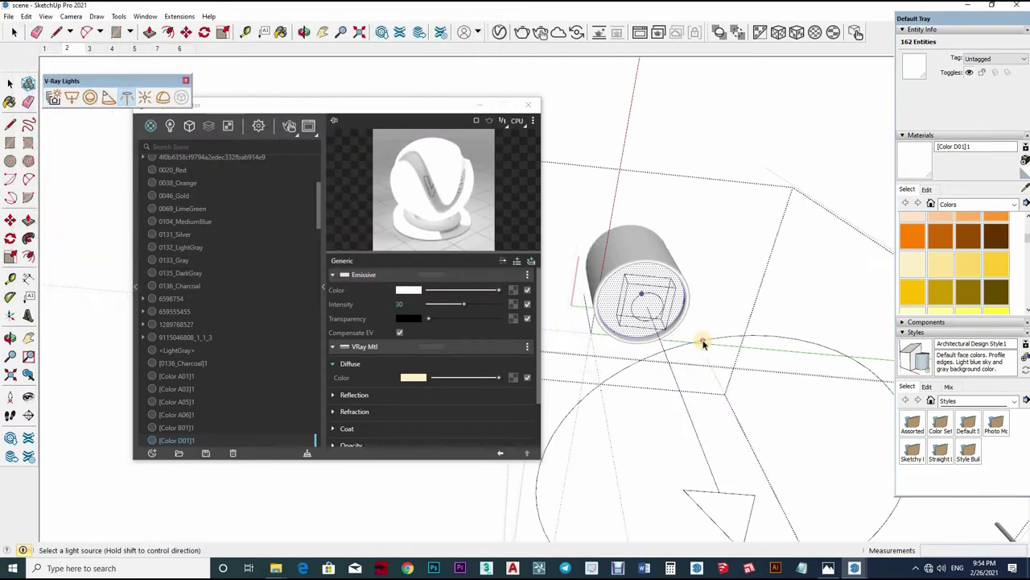
# - Place the IES light in the ceiling cylinder at 5000 lm with a warm off-white colour
pyautogui.click(664, 368)
pyautogui.click(665, 237)
pyautogui.click(397, 304)
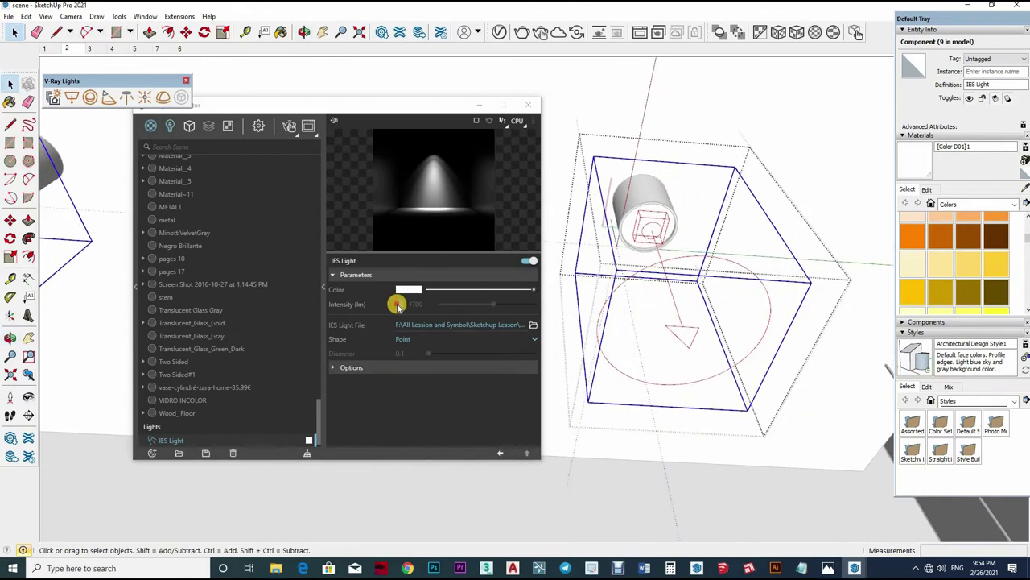
pyautogui.doubleClick(417, 305)
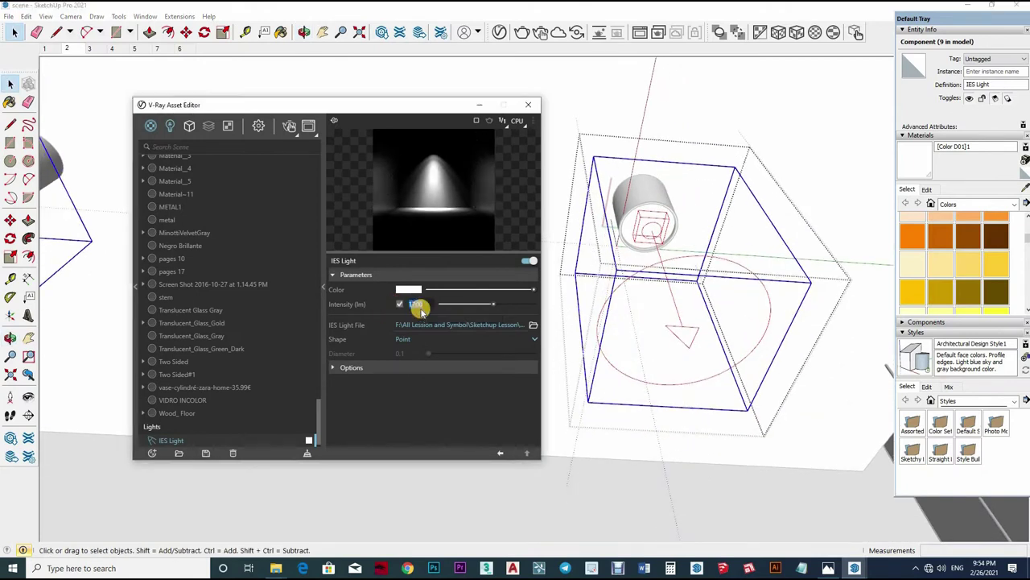
pyautogui.write('5000')
pyautogui.click(412, 289)
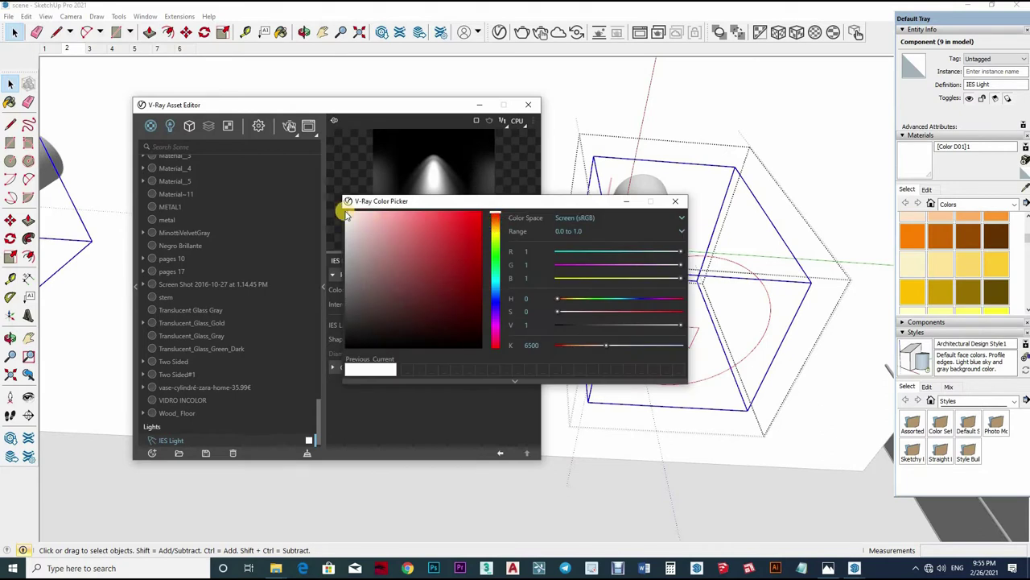
pyautogui.click(358, 213)
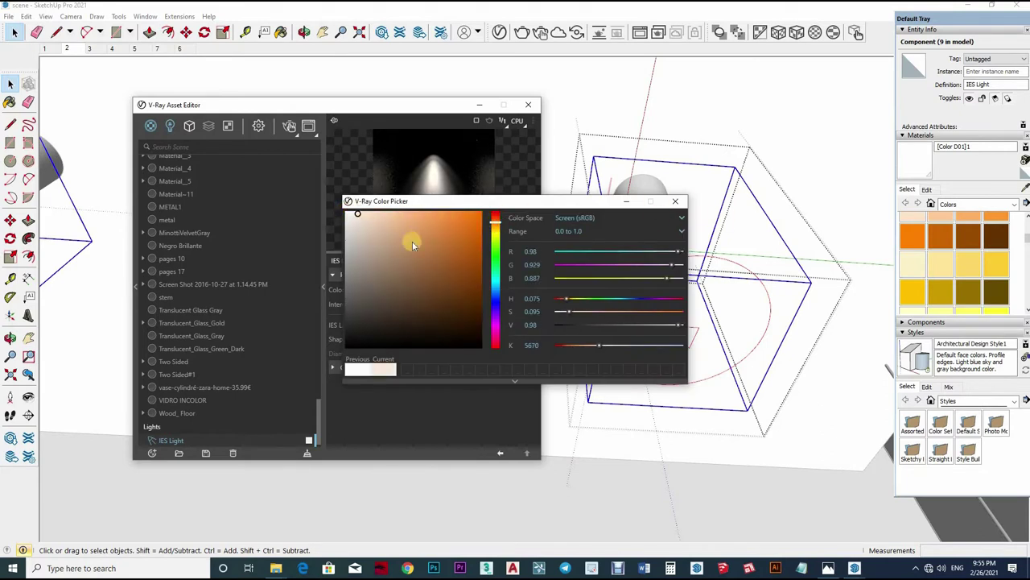
pyautogui.click(804, 192)
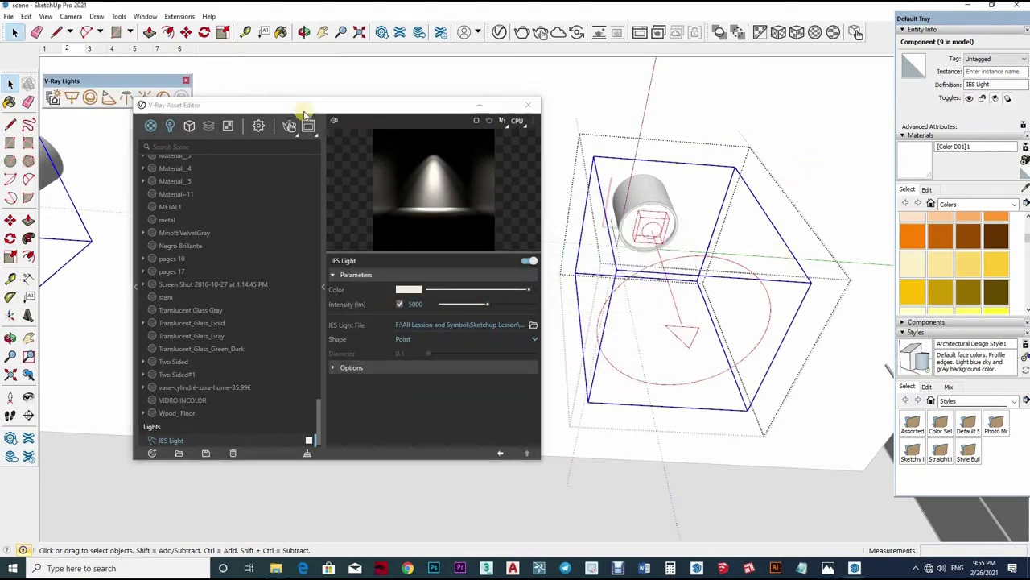
# - Inspect the dark, noisy interactive bedroom render in the Frame Buffer, then abort it
pyautogui.moveTo(632, 161); pyautogui.dragTo(644, 316, button='middle')
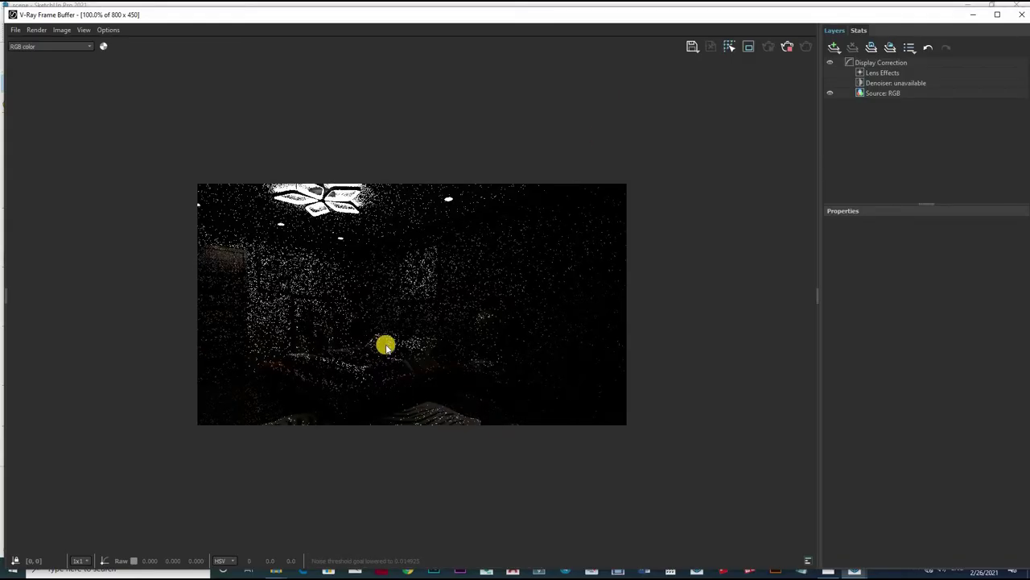
pyautogui.scroll(2, 266, 271)
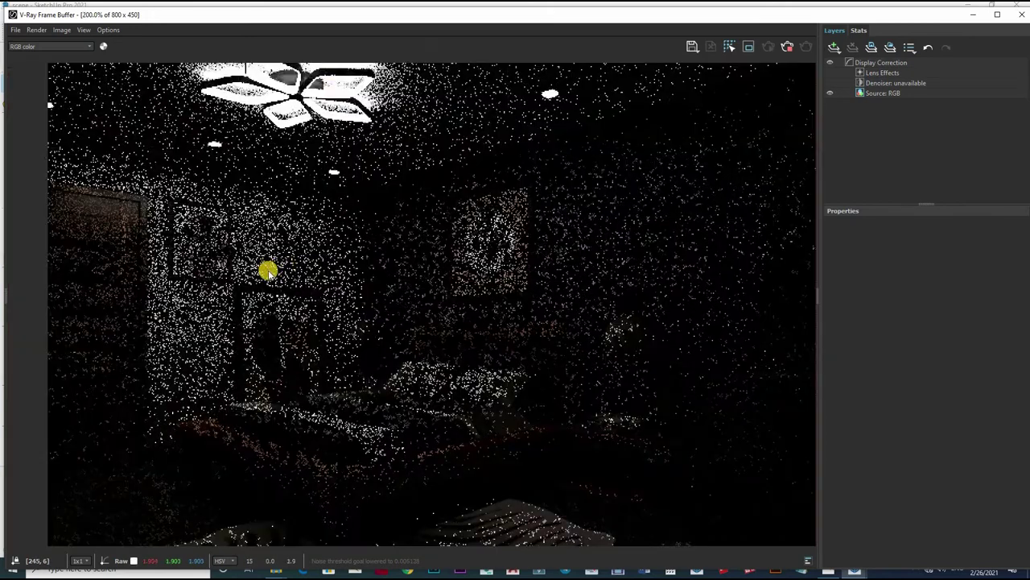
pyautogui.scroll(2, 379, 206)
pyautogui.scroll(-4, 378, 213)
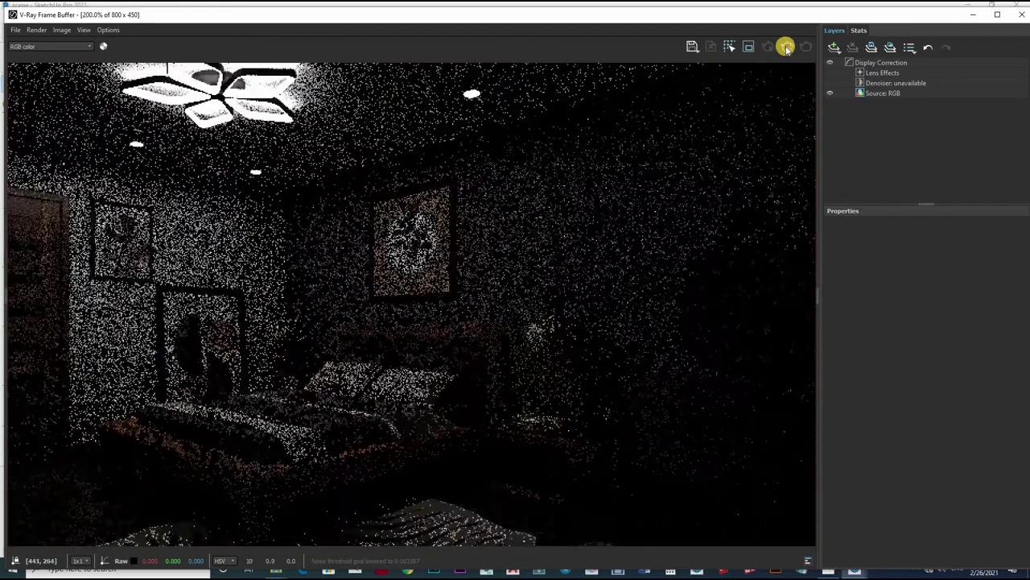
pyautogui.click(787, 45)
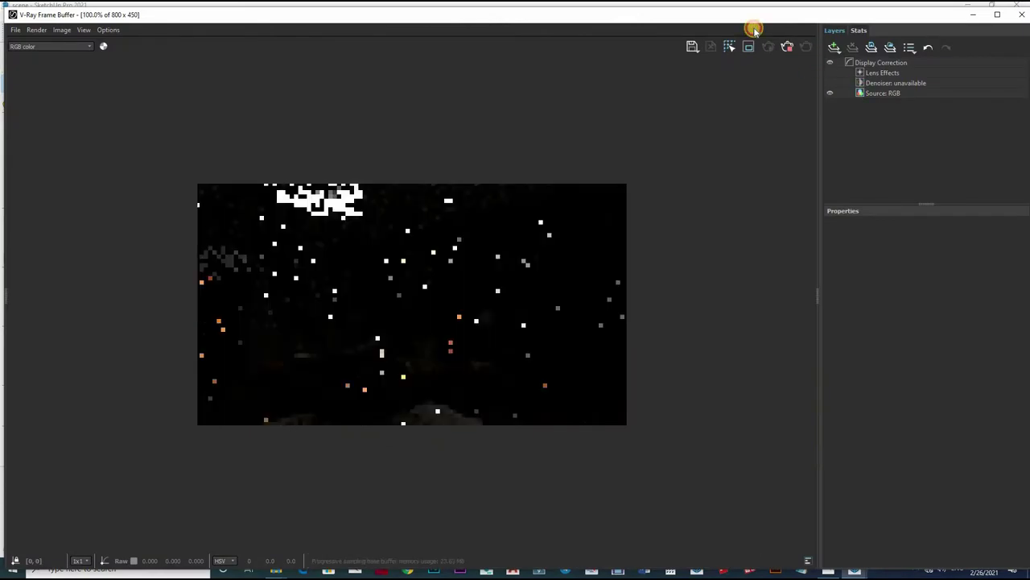
# - Lower the Camera Exposure Value to 7.5 in the render settings
pyautogui.scroll(1, 867, 311)
pyautogui.scroll(1, 711, 341)
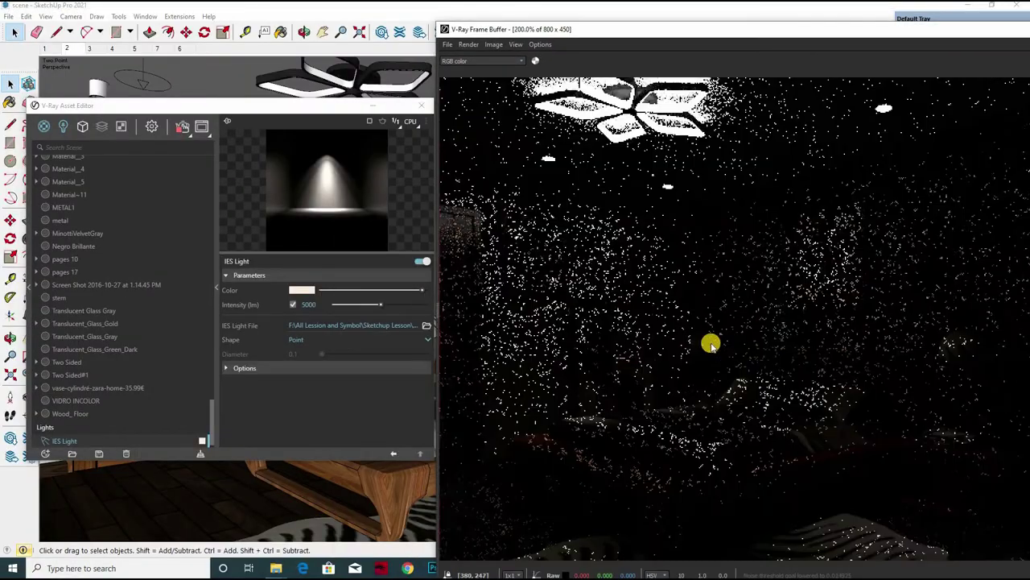
pyautogui.scroll(-1, 714, 338)
pyautogui.scroll(1, 730, 339)
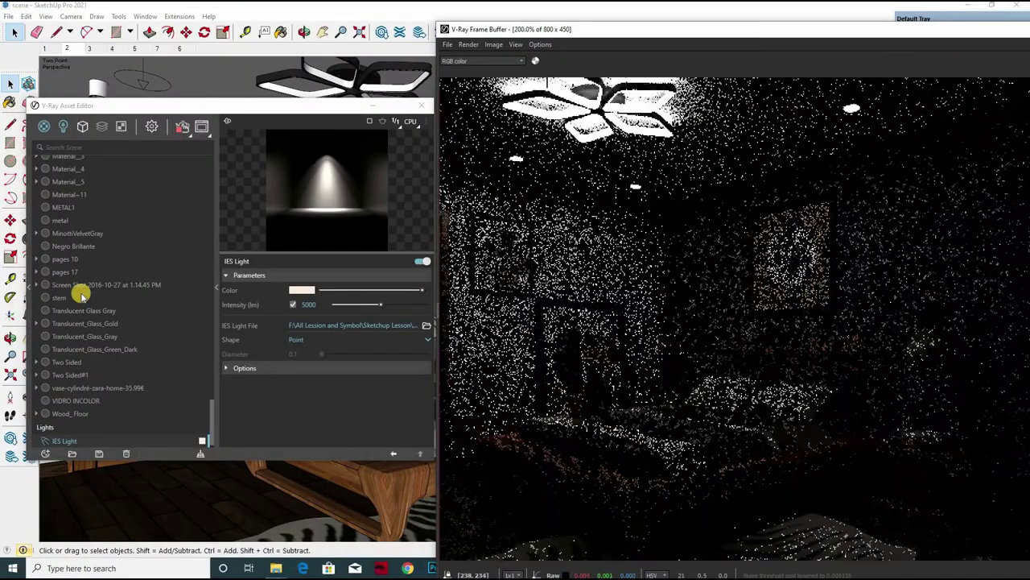
pyautogui.click(152, 126)
pyautogui.write('11')
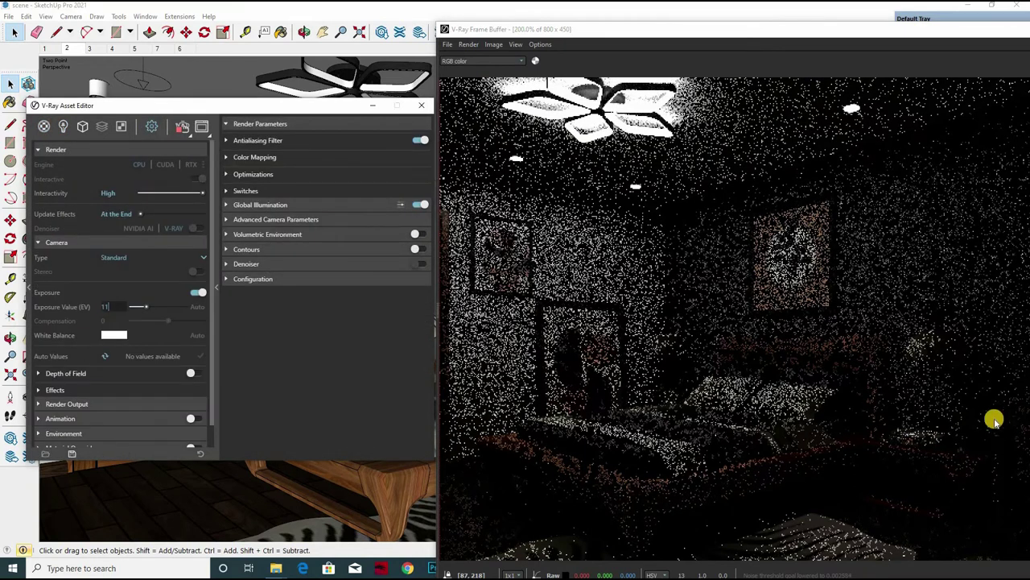
pyautogui.press('Return')
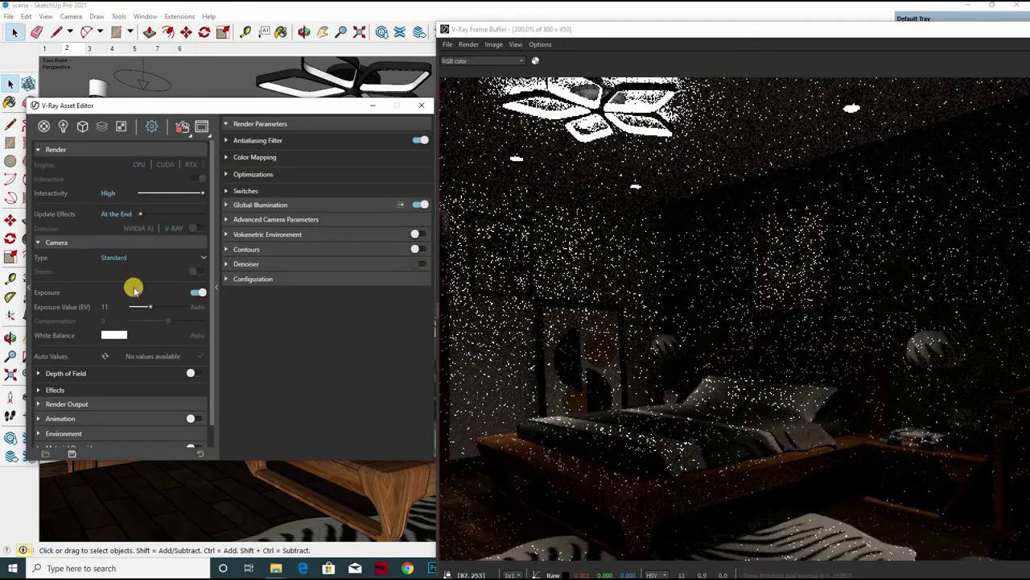
pyautogui.write('9')
pyautogui.press('Return')
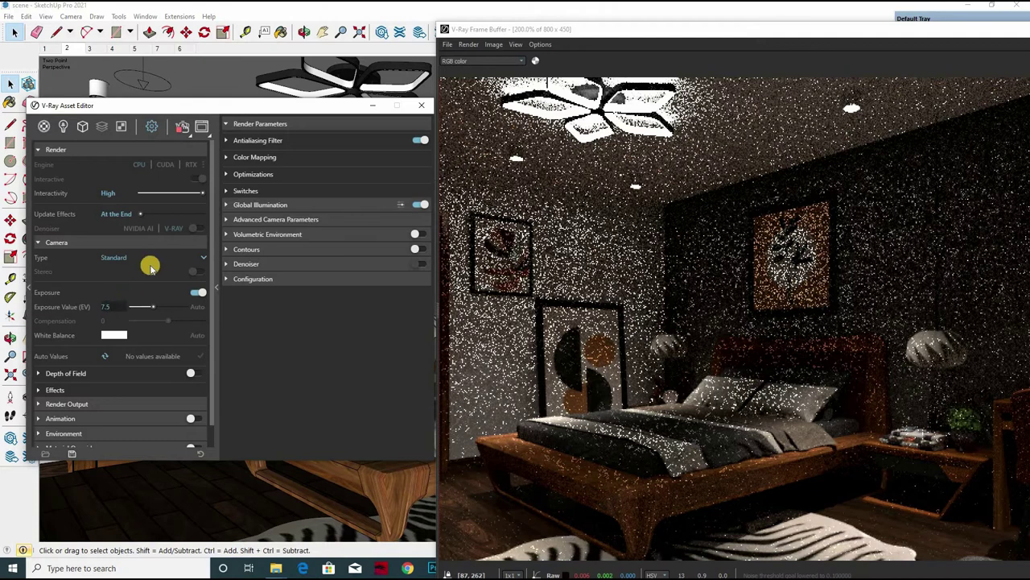
# - Expand Environment and set the Background intensity to 5
pyautogui.scroll(-1, 105, 402)
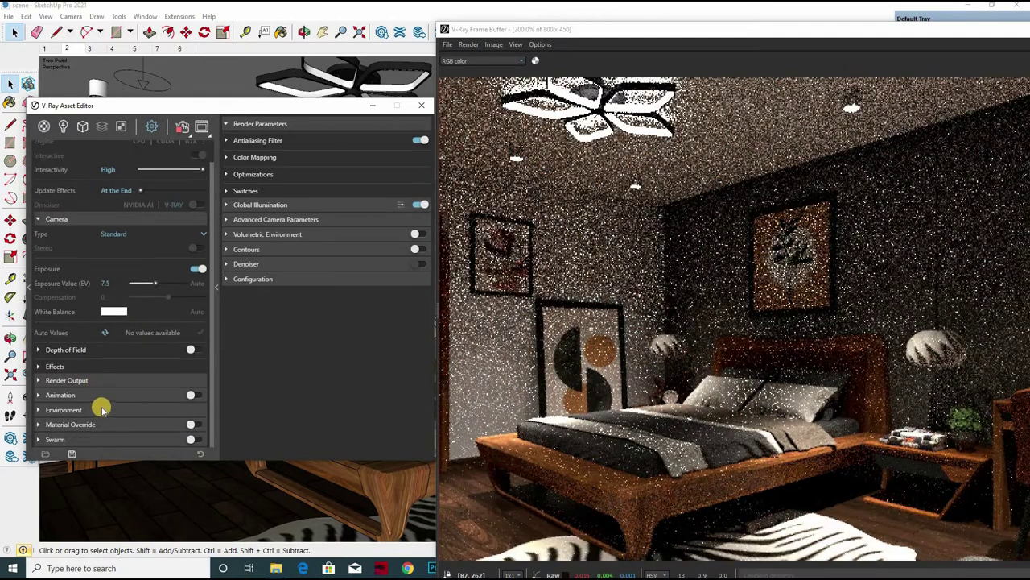
pyautogui.click(102, 410)
pyautogui.scroll(-3, 149, 356)
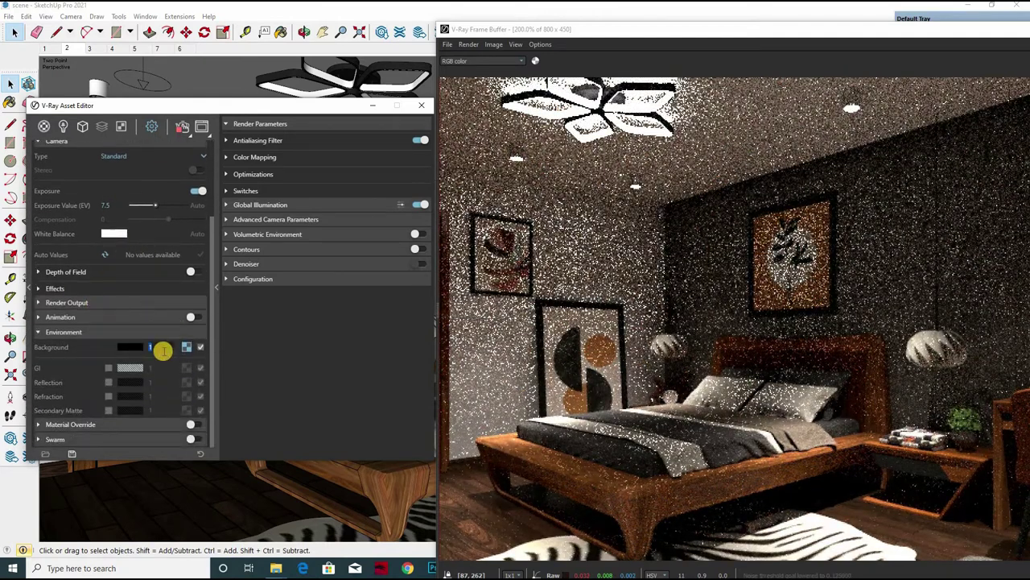
pyautogui.write('5')
pyautogui.press('Return')
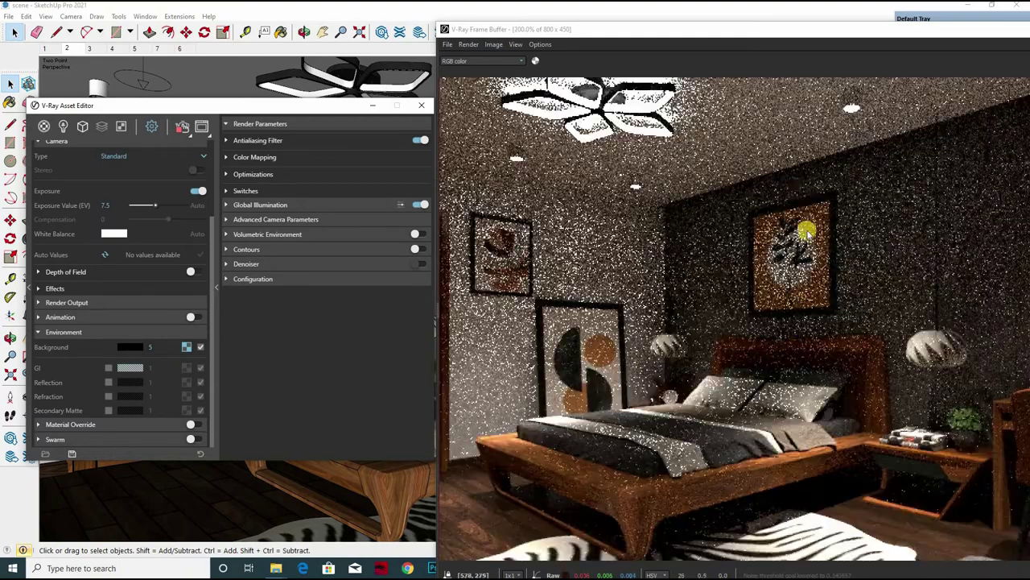
pyautogui.scroll(-2, 802, 202)
pyautogui.scroll(2, 740, 171)
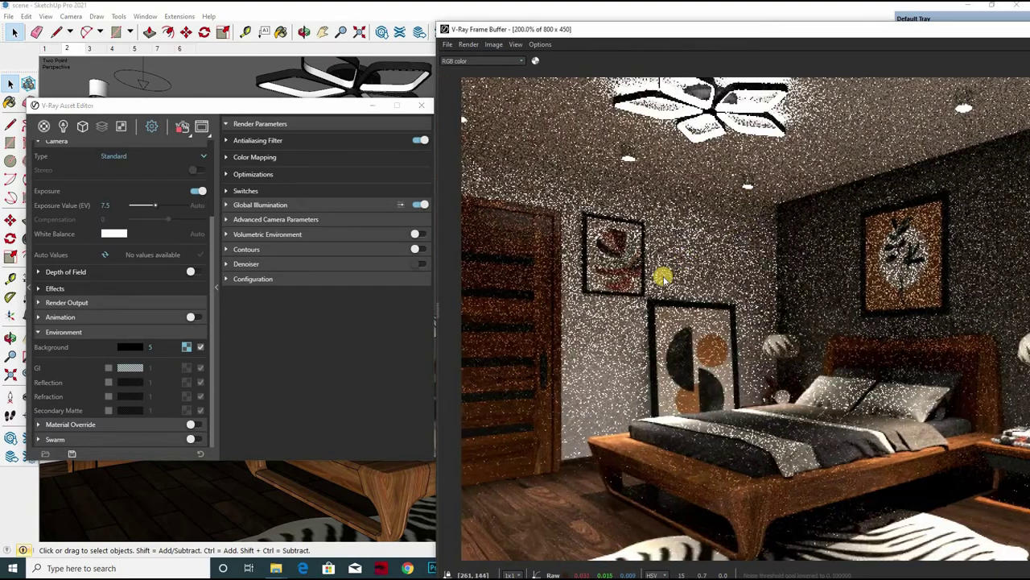
pyautogui.scroll(-2, 719, 274)
pyautogui.scroll(2, 360, 146)
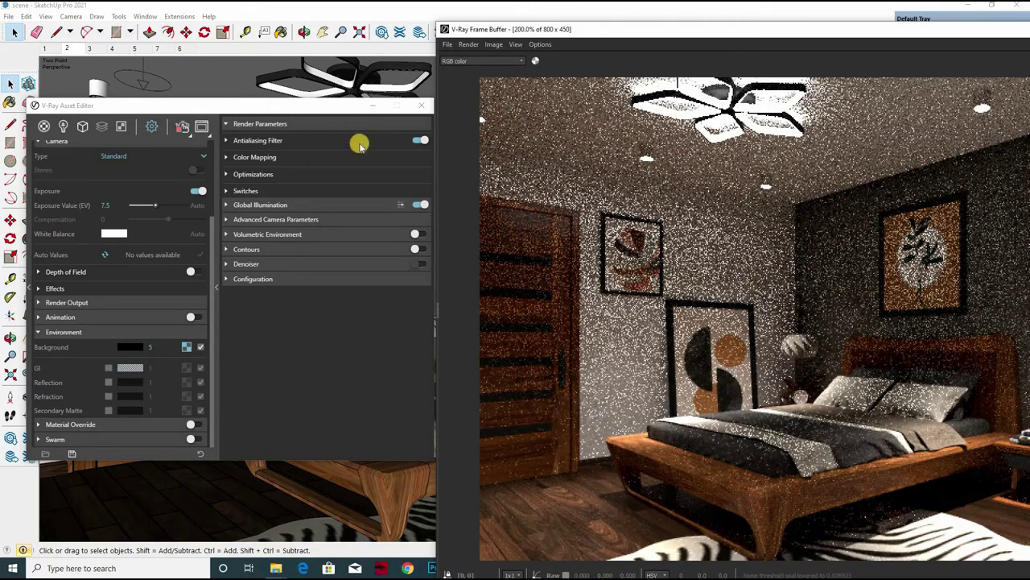
# - Reposition the settings window and move the Frame Buffer out of the way
pyautogui.moveTo(328, 110); pyautogui.dragTo(331, 130)
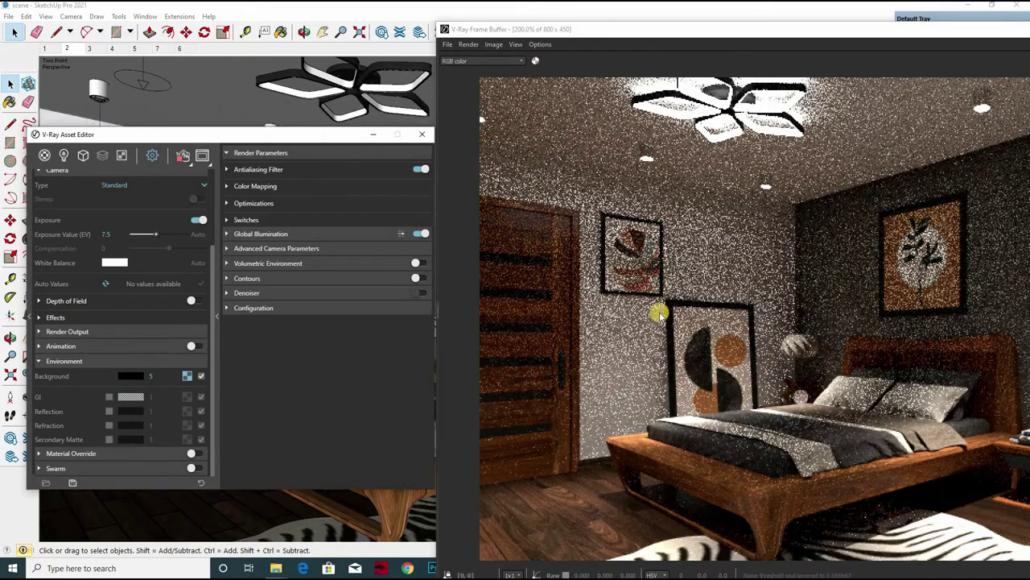
pyautogui.scroll(-2, 914, 380)
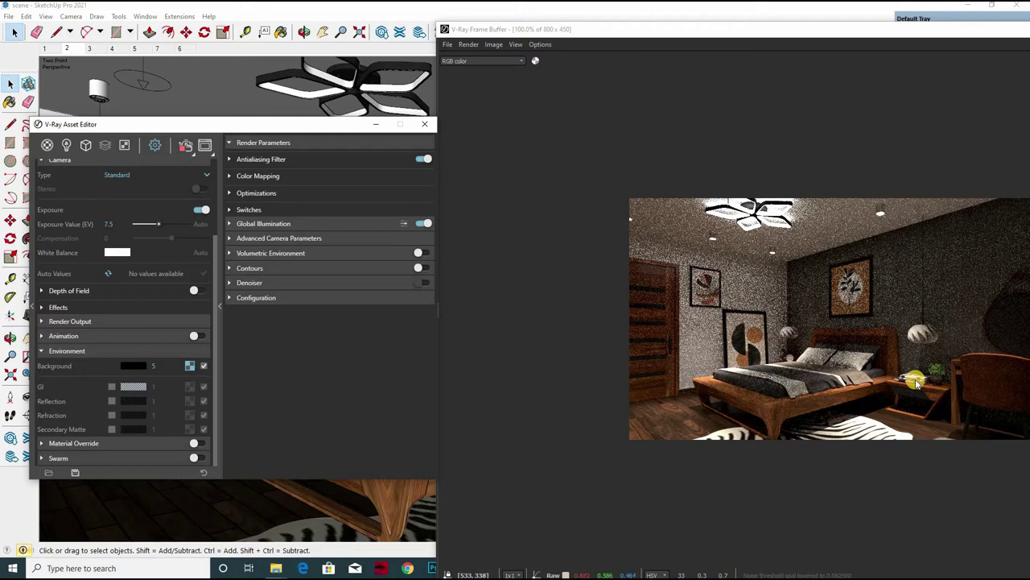
pyautogui.scroll(2, 815, 330)
pyautogui.moveTo(809, 29); pyautogui.dragTo(523, 45)
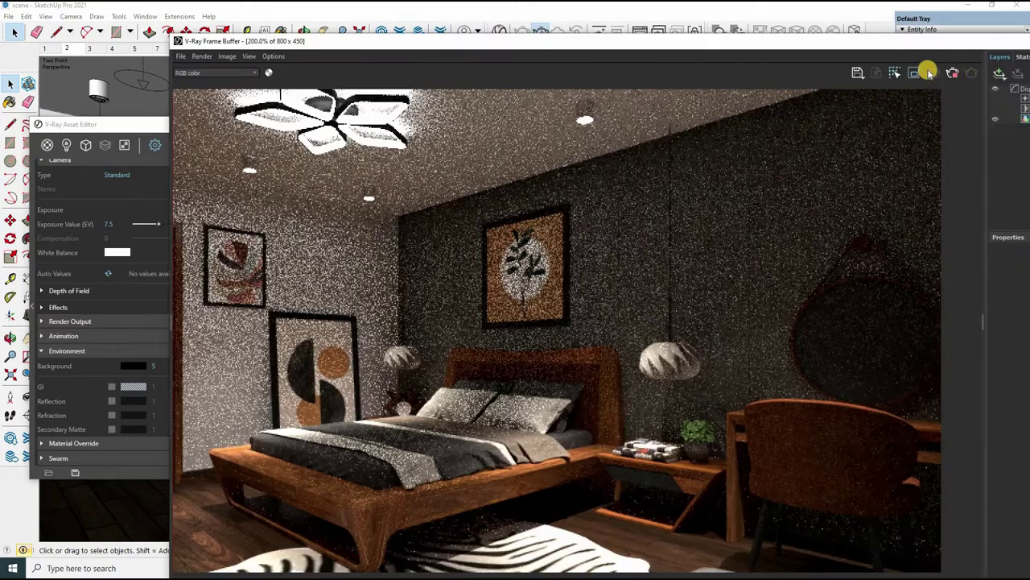
pyautogui.moveTo(703, 48); pyautogui.dragTo(429, 48)
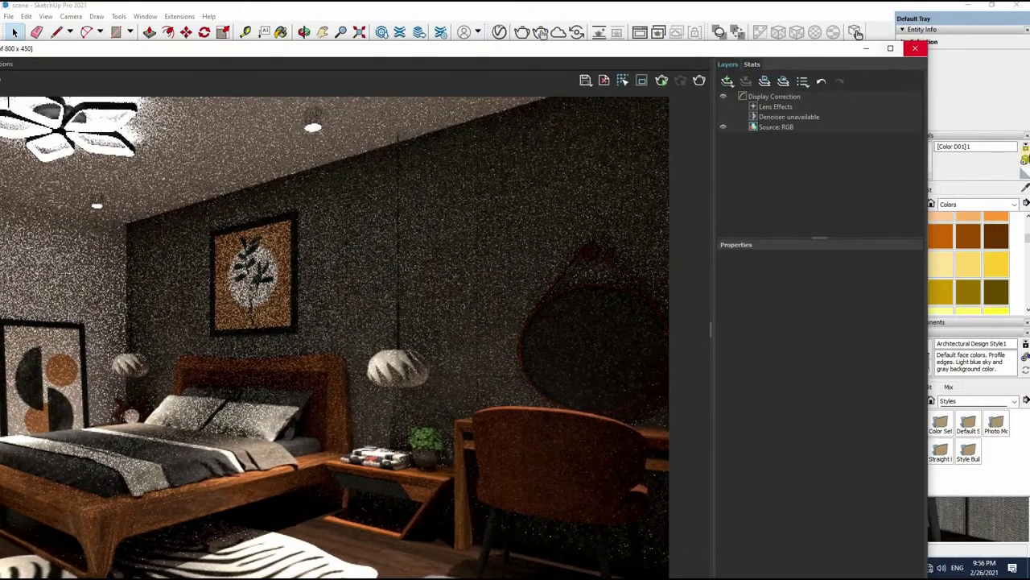
# - Sample the ceiling light's LED material and lower its Emissive intensity from 30 to 10
pyautogui.press('b')
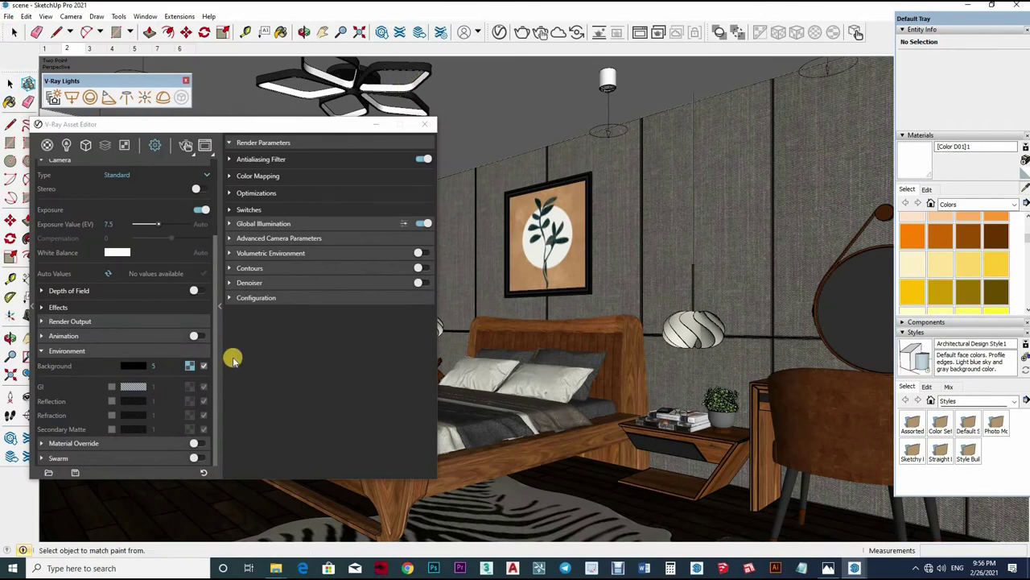
pyautogui.keyDown('alt'); pyautogui.click(270, 322); pyautogui.keyUp('alt')
pyautogui.moveTo(253, 322); pyautogui.dragTo(391, 178)
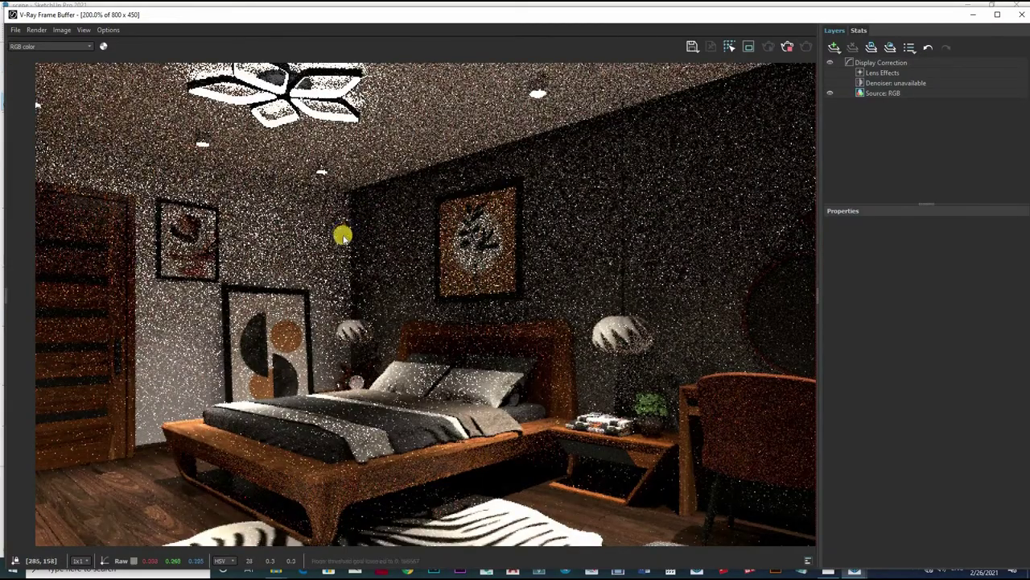
pyautogui.doubleClick(390, 258)
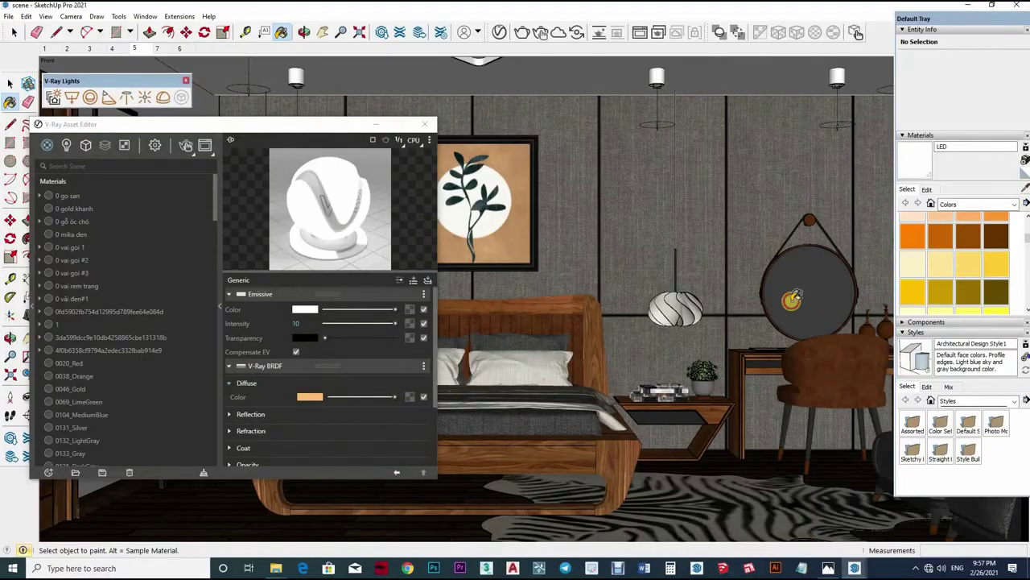
# - Give mirror material EPA285-PBC6VA_Material_02 white reflection and IOR 2, then show the Two Point Perspective scene
pyautogui.keyDown('alt'); pyautogui.click(791, 299); pyautogui.keyUp('alt')
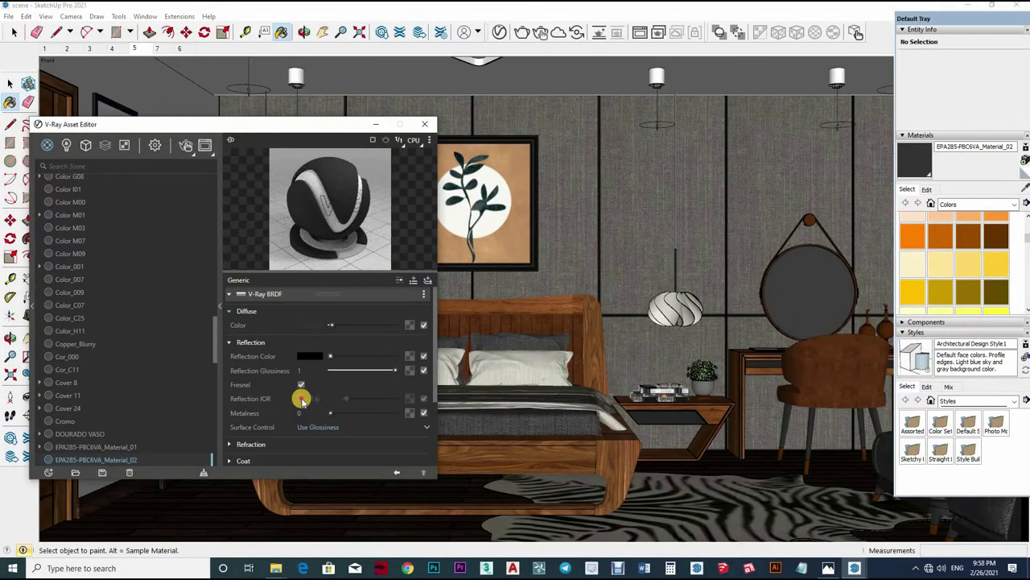
pyautogui.click(302, 401)
pyautogui.write('2')
pyautogui.press('Return')
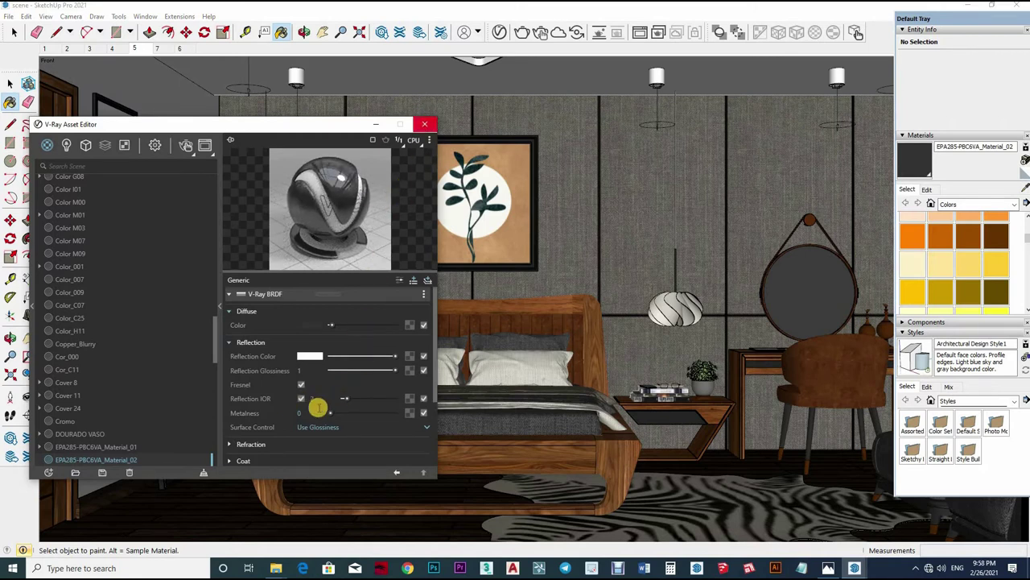
pyautogui.click(474, 71)
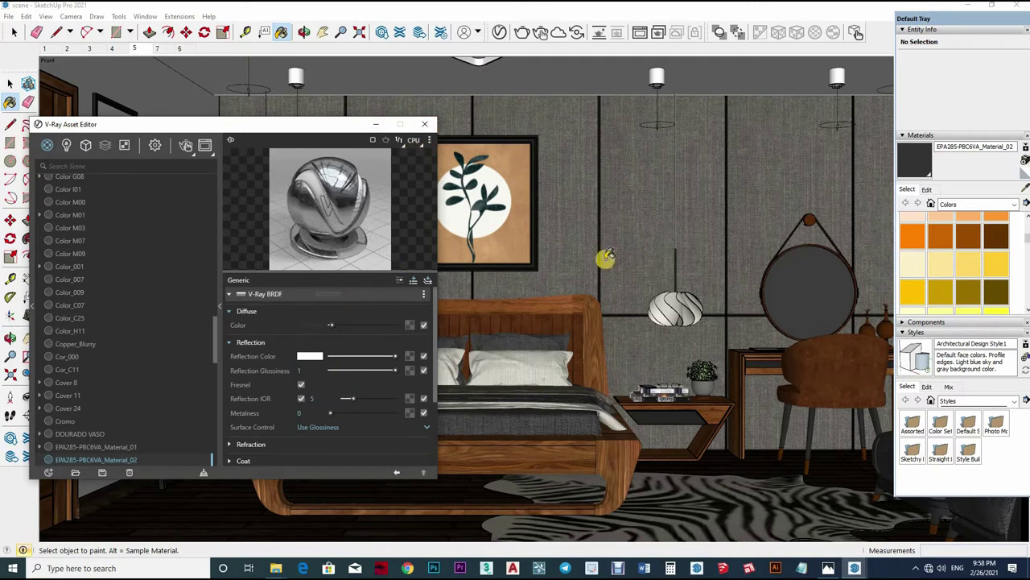
pyautogui.click(298, 406)
pyautogui.write('2')
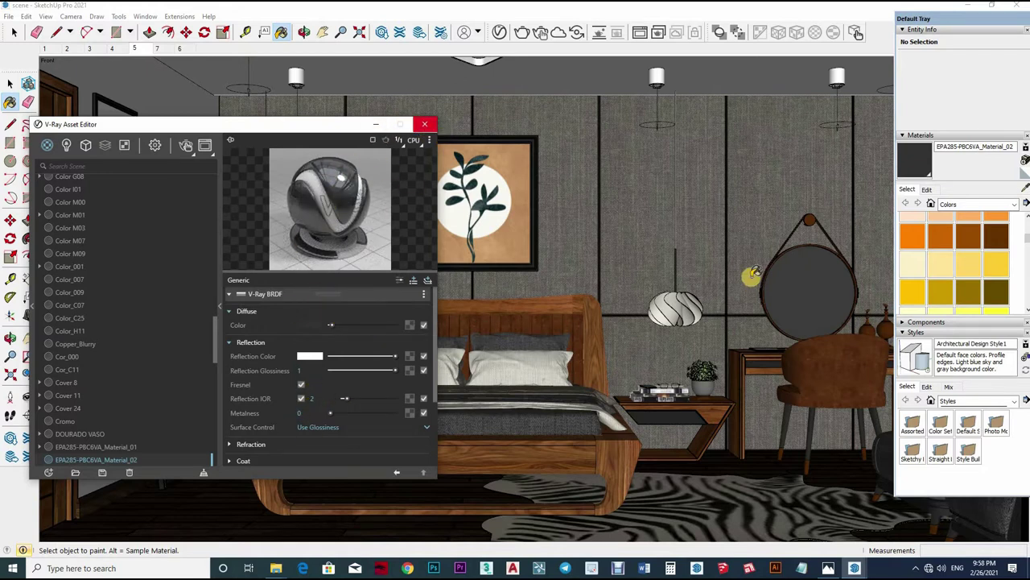
pyautogui.click(425, 125)
pyautogui.press('pageup')
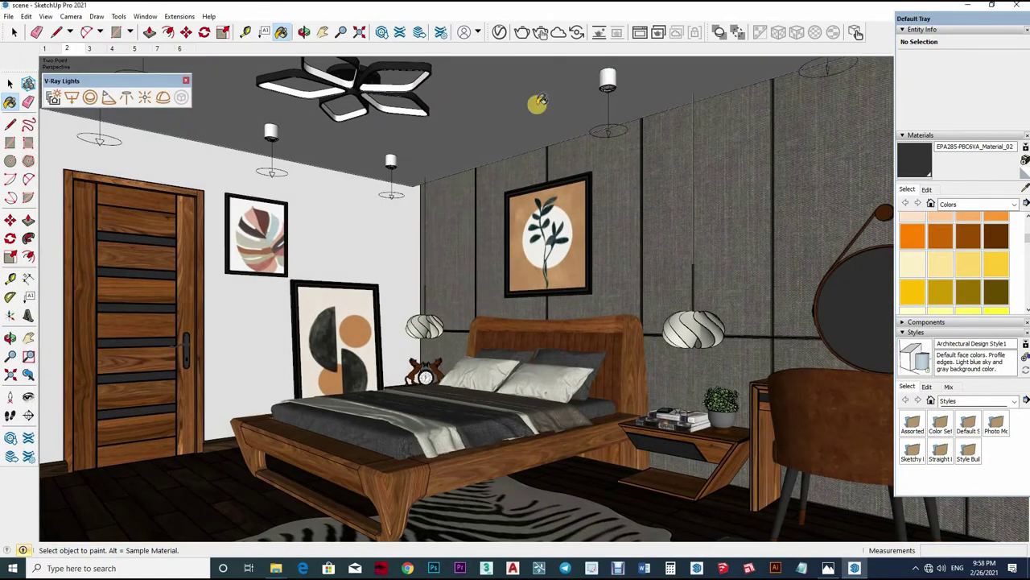
# - Run two stopped test renders, lowering the LED material's Emissive intensity to 5 between them
pyautogui.click(542, 34)
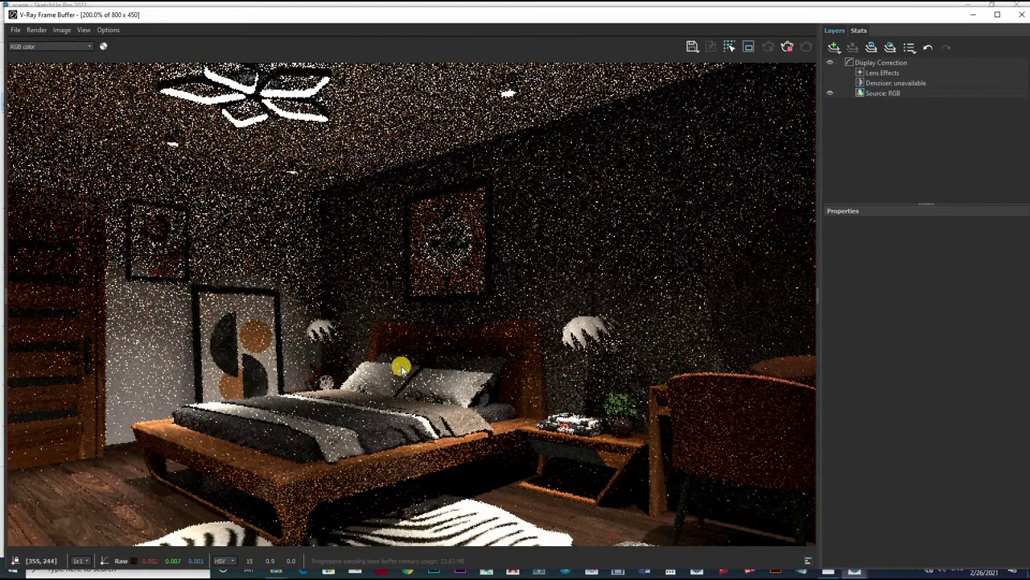
pyautogui.click(789, 46)
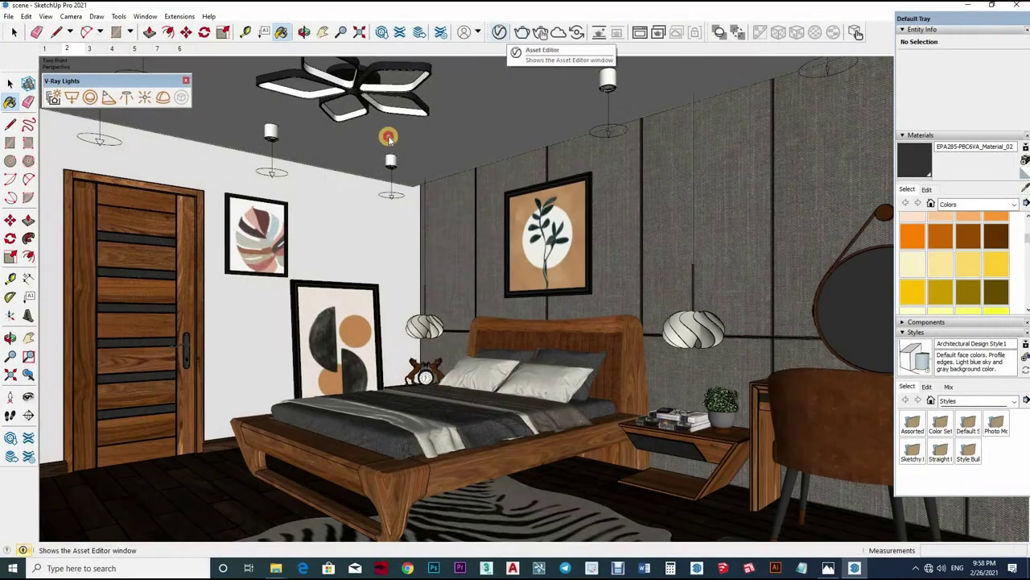
pyautogui.click(499, 32)
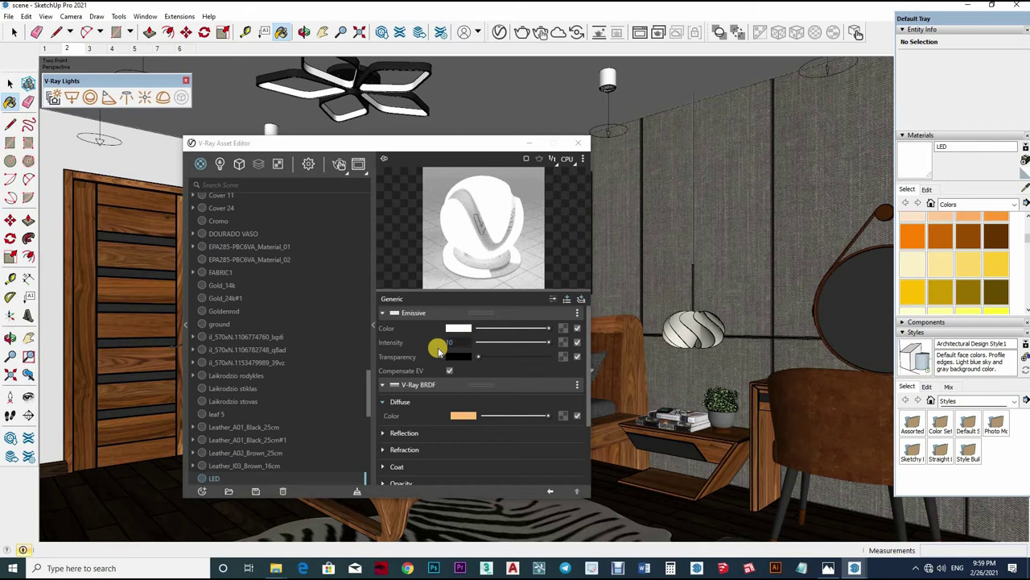
pyautogui.click(474, 321)
pyautogui.click(578, 143)
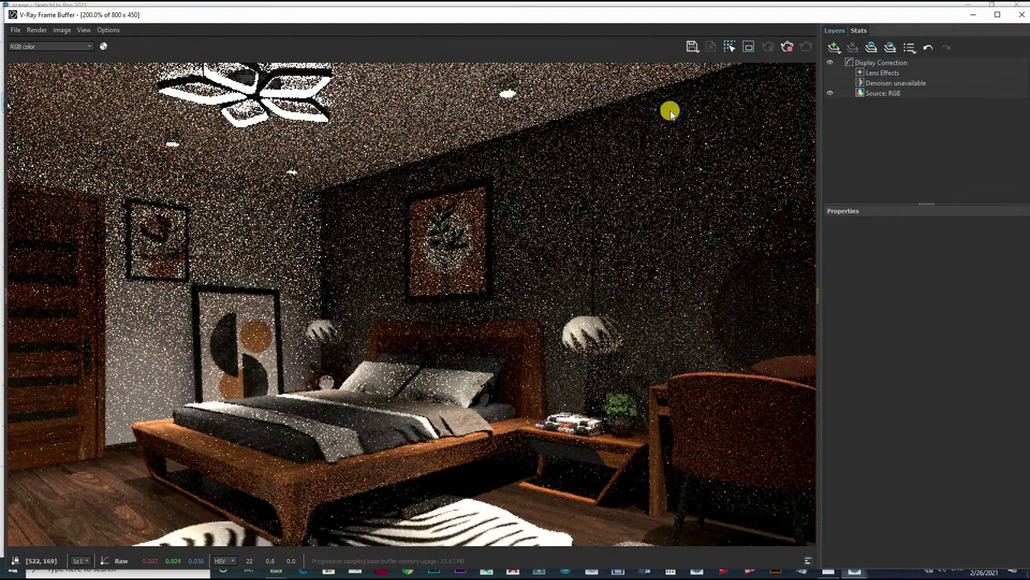
pyautogui.click(787, 45)
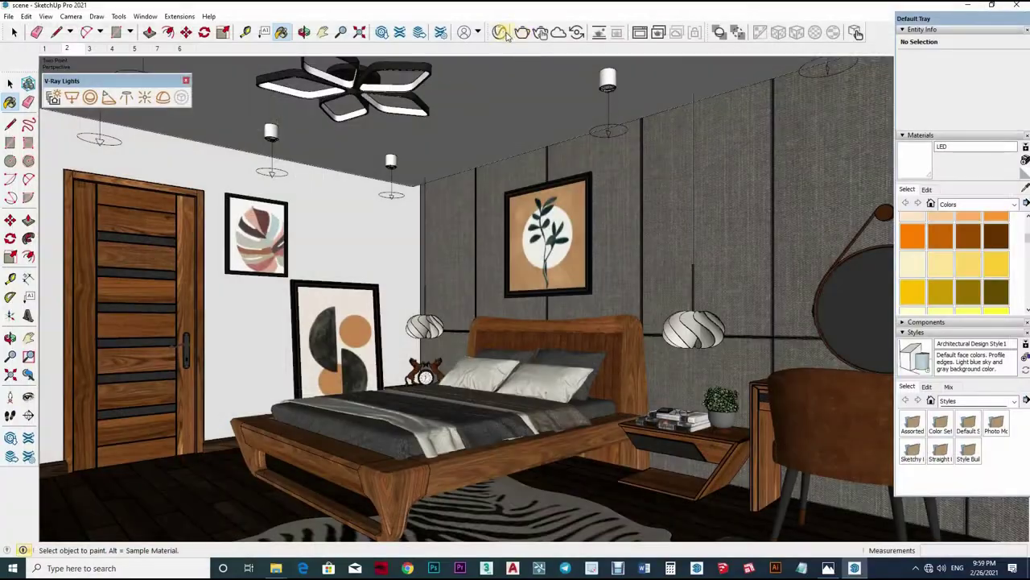
pyautogui.click(500, 32)
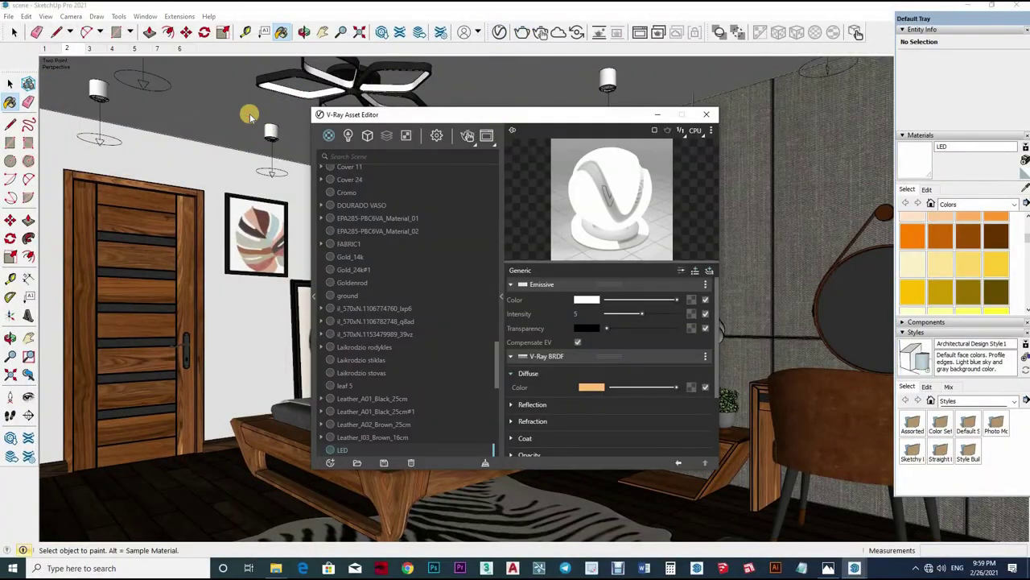
# - Set render output width to 1850 (1850×1041), Noise Limit 0.001 and Max Subdivs 24
pyautogui.scroll(3, 291, 167)
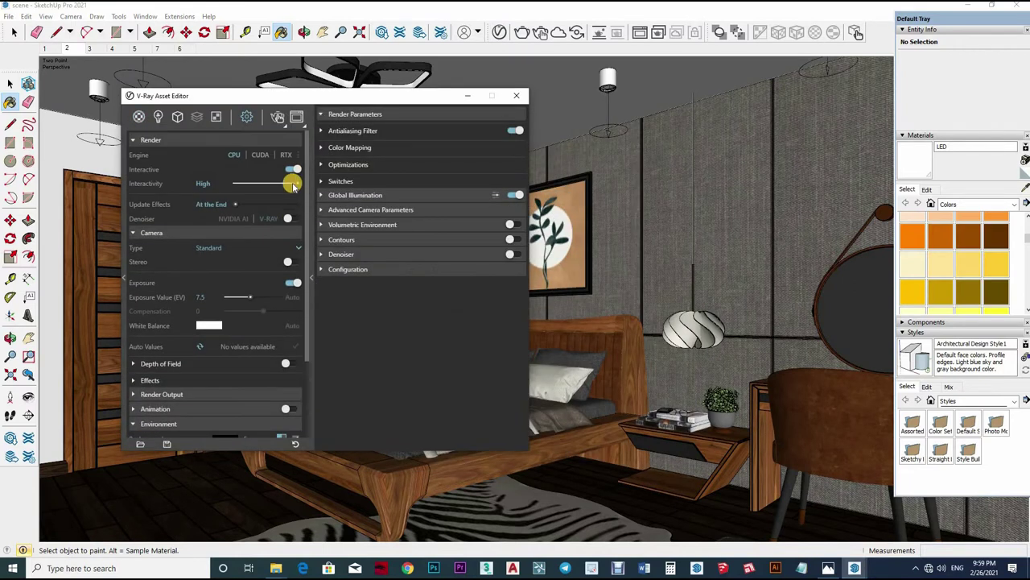
pyautogui.scroll(-3, 265, 344)
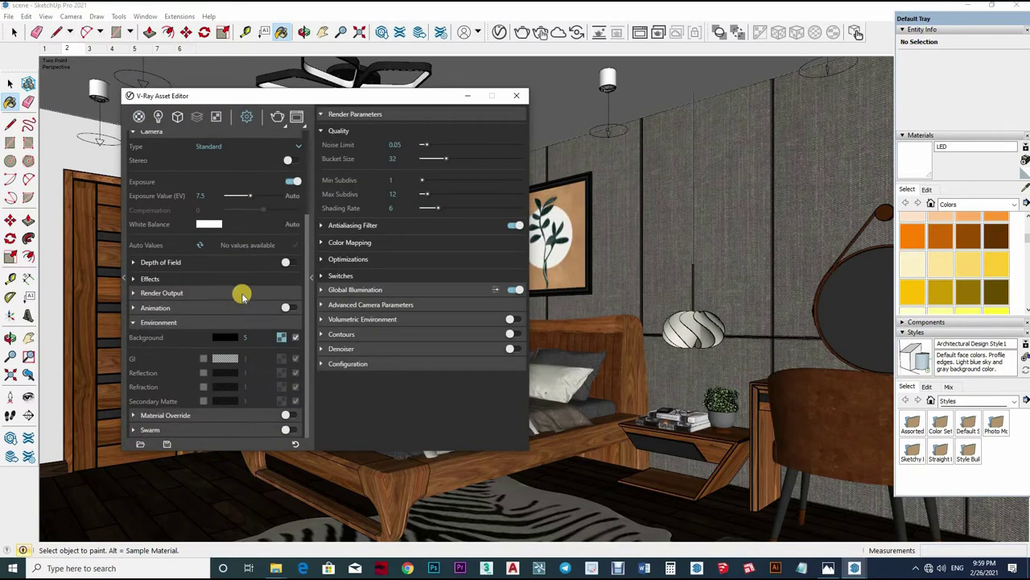
pyautogui.scroll(2, 241, 295)
pyautogui.scroll(-1, 231, 327)
pyautogui.scroll(1, 223, 299)
pyautogui.scroll(1, 207, 307)
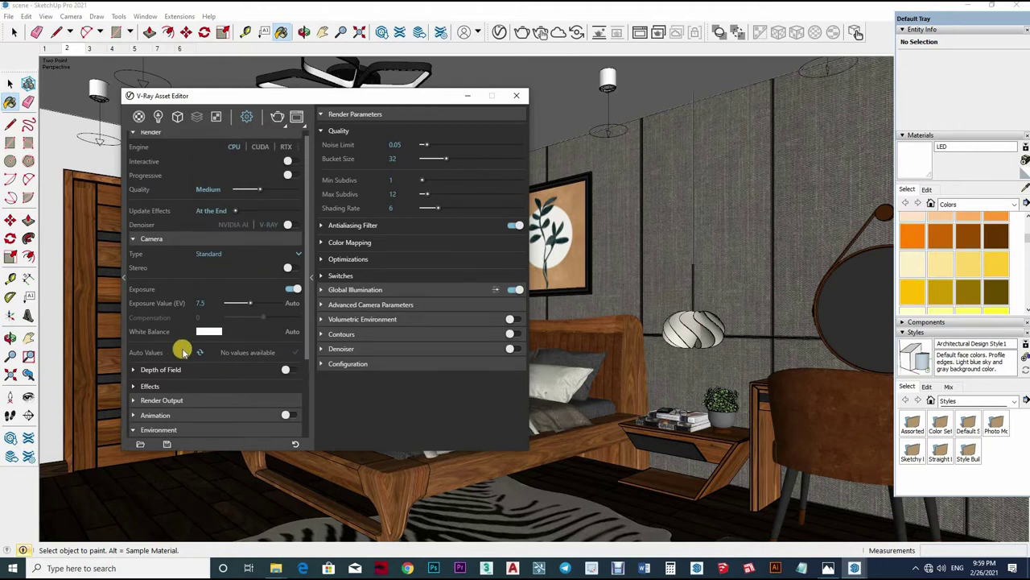
pyautogui.click(179, 346)
pyautogui.scroll(-2, 201, 306)
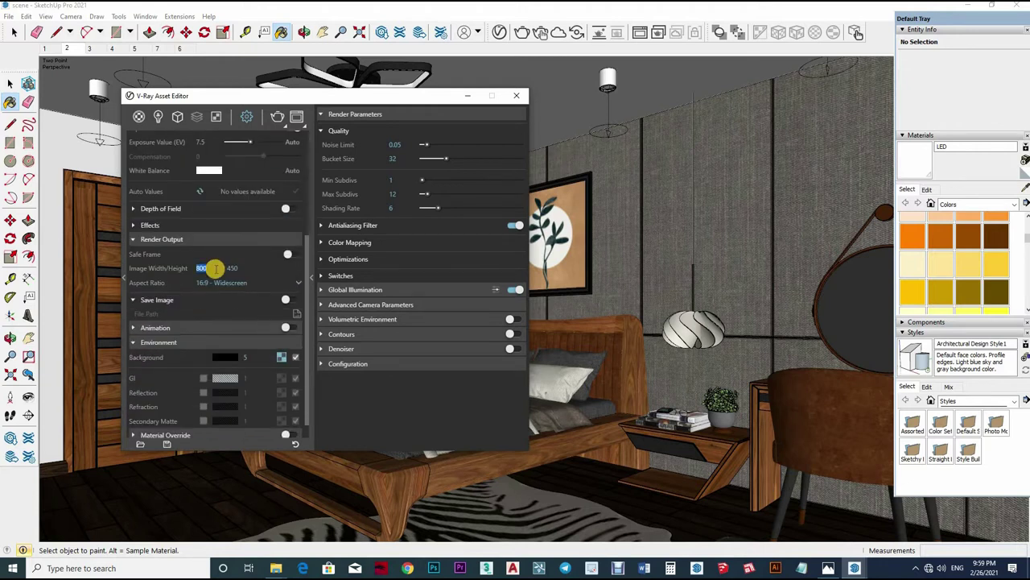
pyautogui.write('1250')
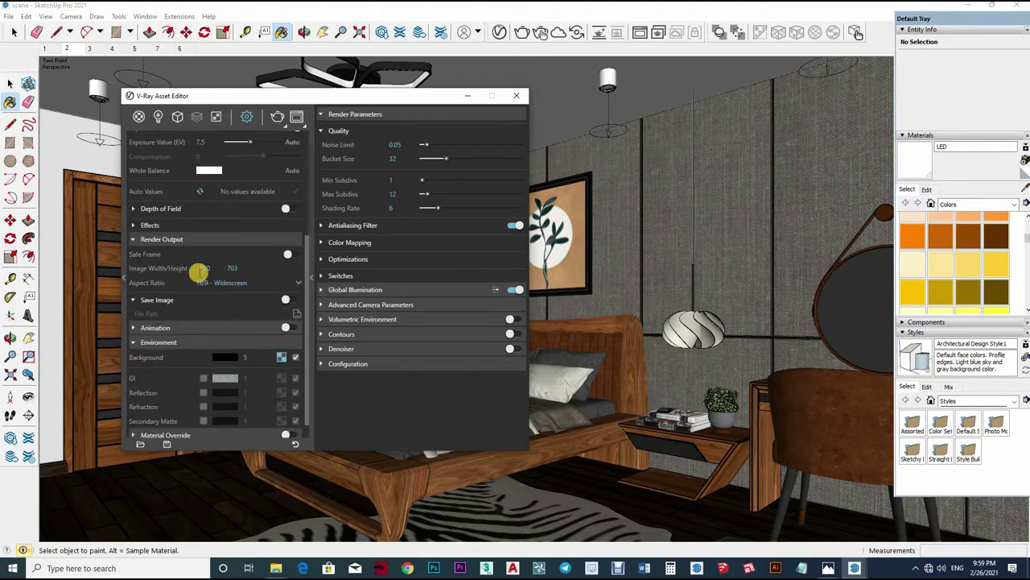
pyautogui.press('Return')
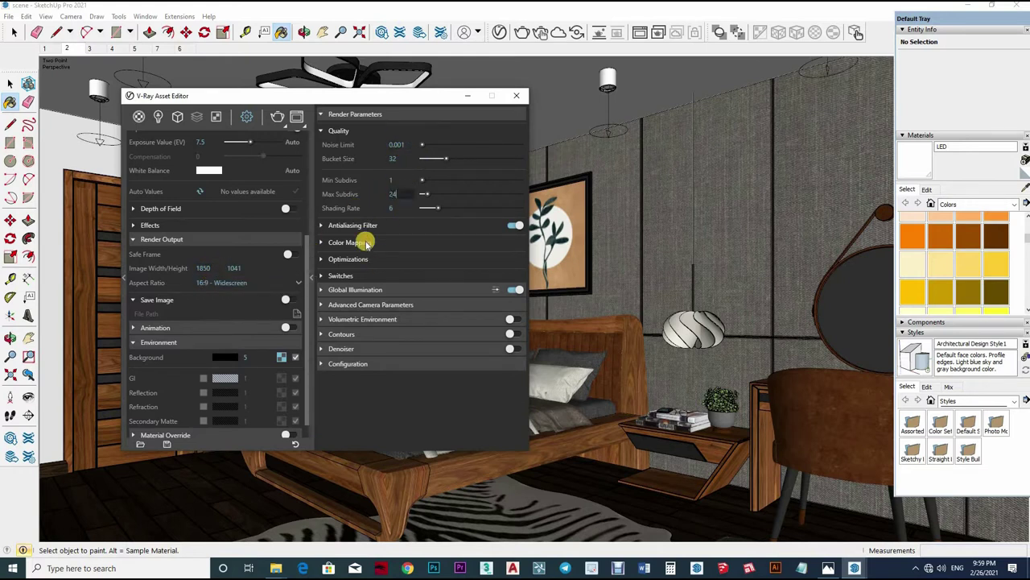
pyautogui.press('Return')
# - Use Irradiance map for primary rays with Max Rate 0, Subdivs 80 and Interpolation 50
pyautogui.click(414, 293)
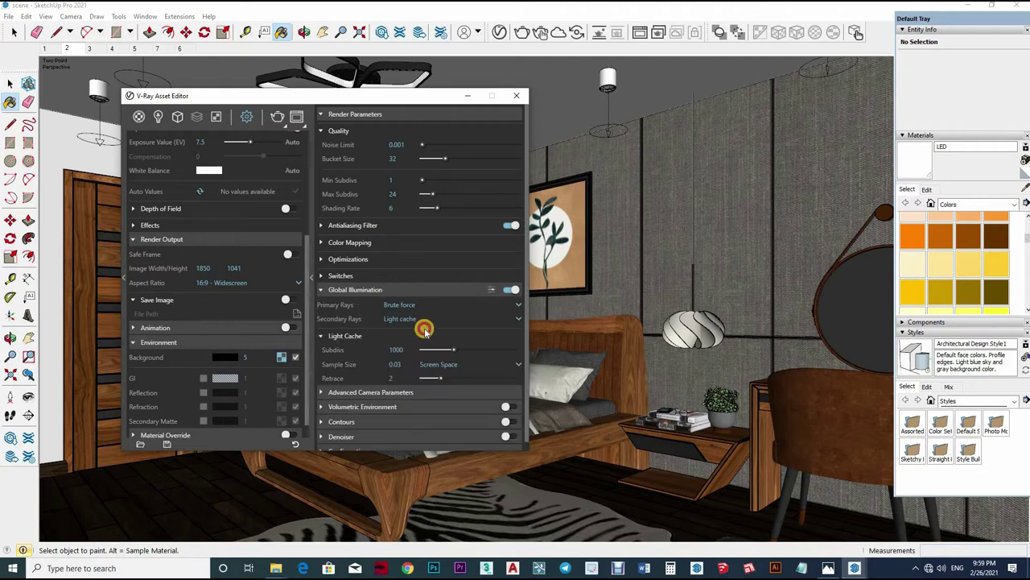
pyautogui.click(418, 305)
pyautogui.click(424, 335)
pyautogui.doubleClick(402, 364)
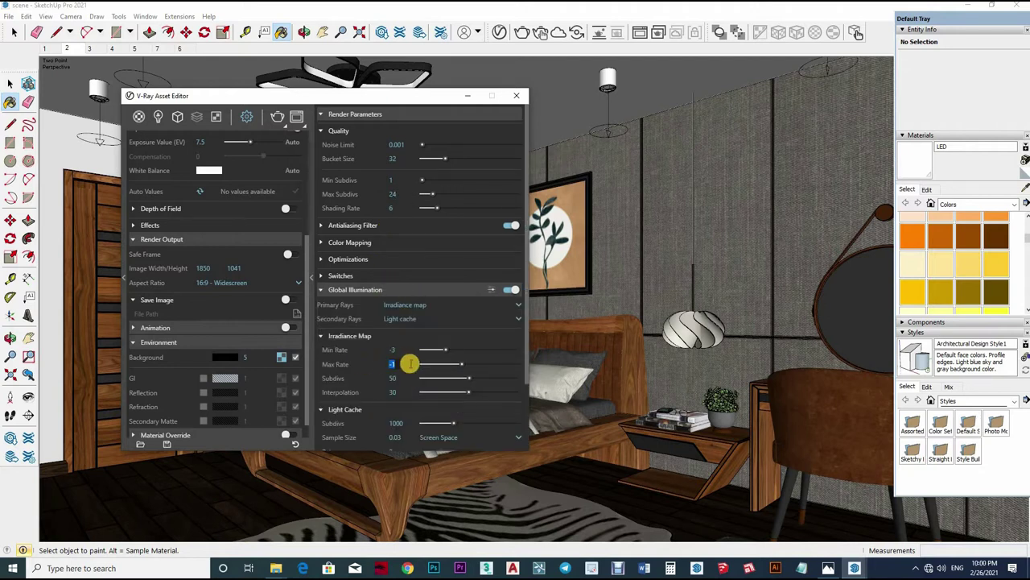
pyautogui.write('0')
pyautogui.press('Return')
pyautogui.write('80')
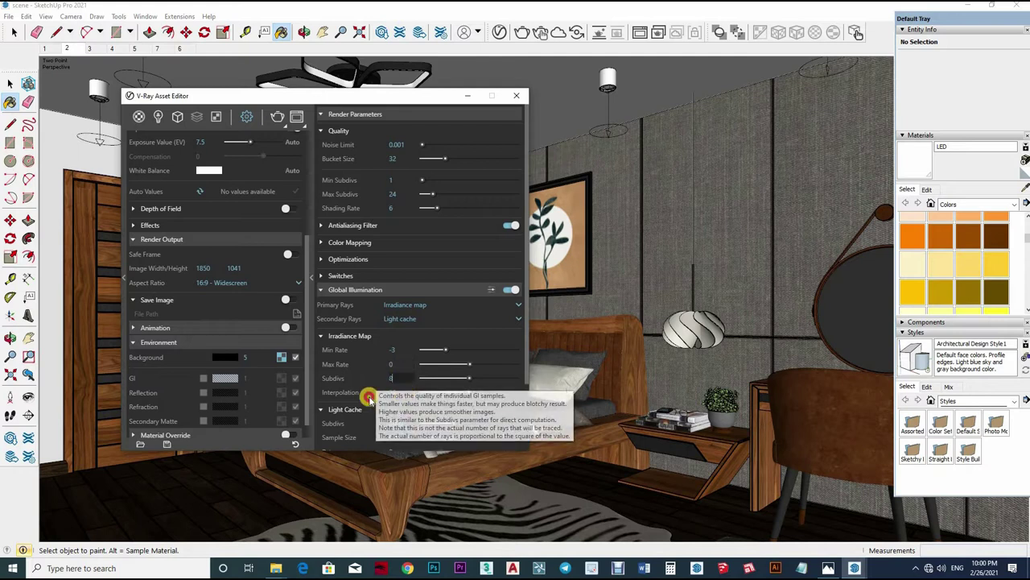
pyautogui.press('Return')
pyautogui.write('50')
pyautogui.press('Return')
# - Set Light Cache Subdivs to 1200 and Retrace to 1, then close the settings window
pyautogui.scroll(-3, 370, 340)
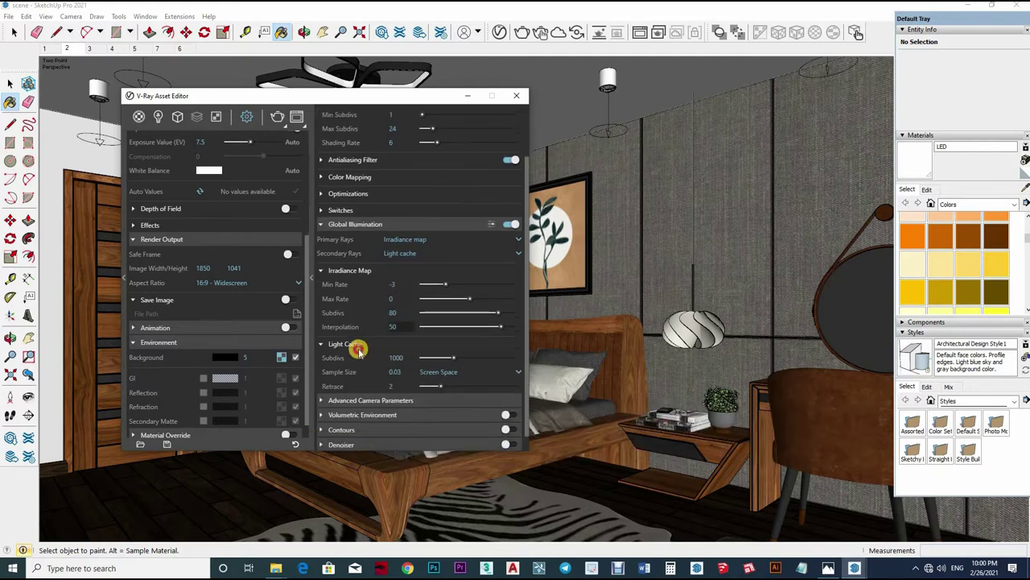
pyautogui.doubleClick(395, 341)
pyautogui.write('1200')
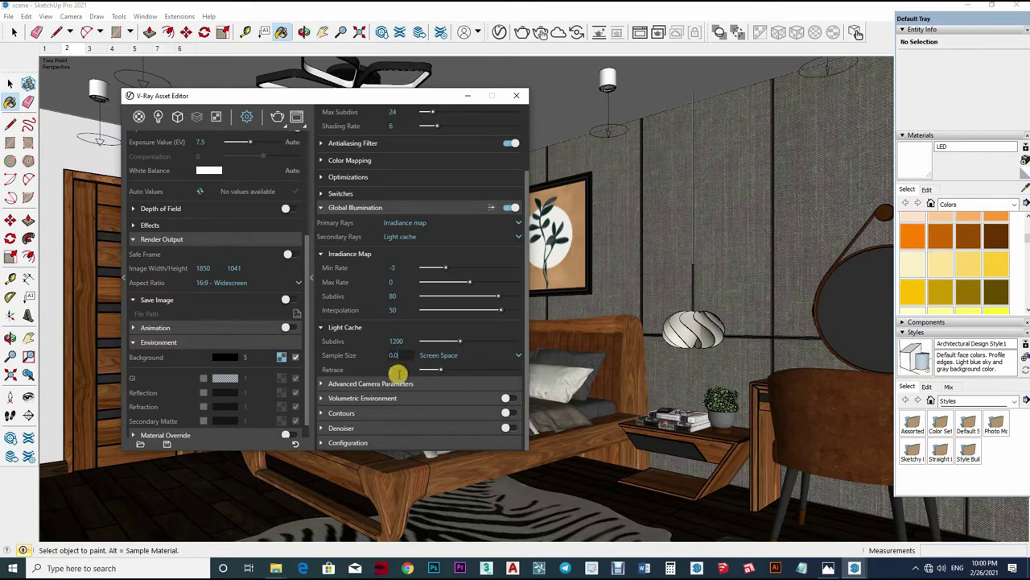
pyautogui.doubleClick(391, 370)
pyautogui.write('1')
pyautogui.press('Return')
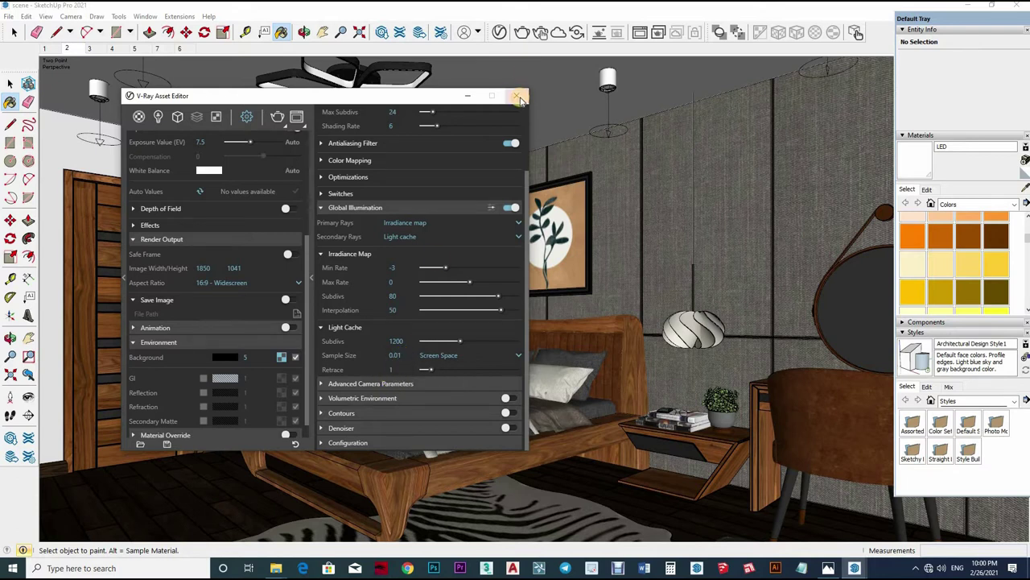
pyautogui.scroll(1, 513, 98)
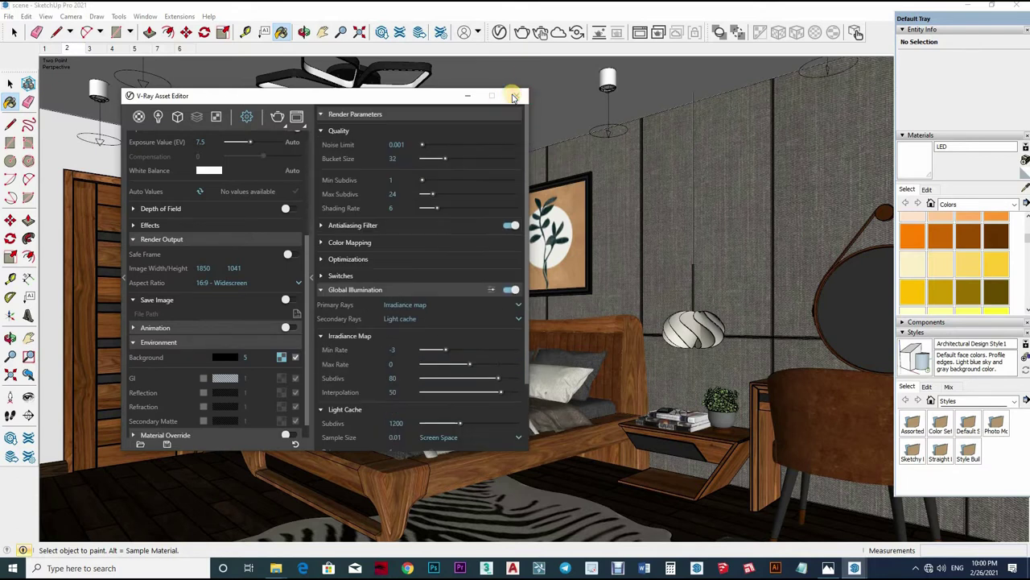
pyautogui.click(138, 48)
pyautogui.click(70, 16)
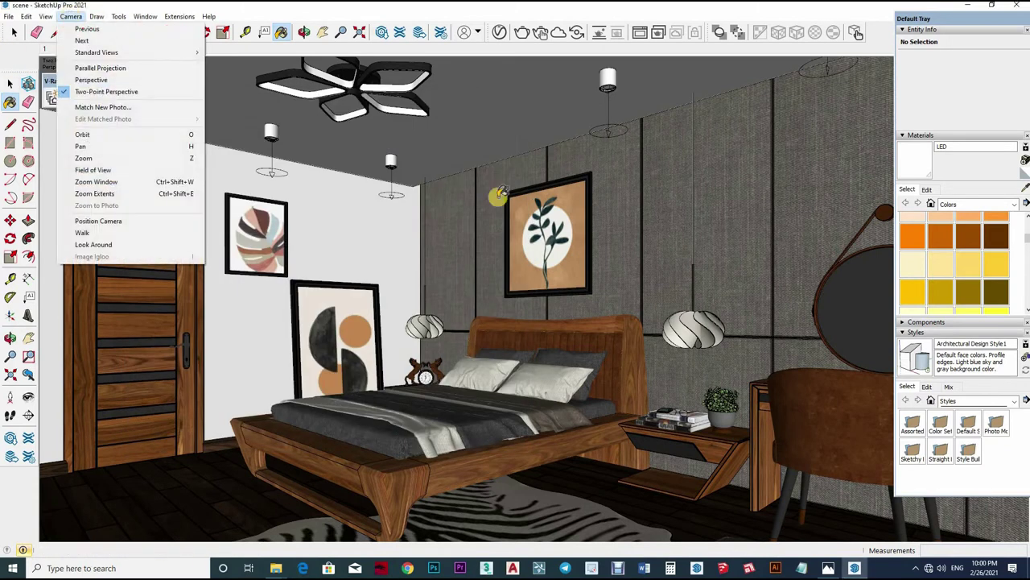
pyautogui.click(499, 196)
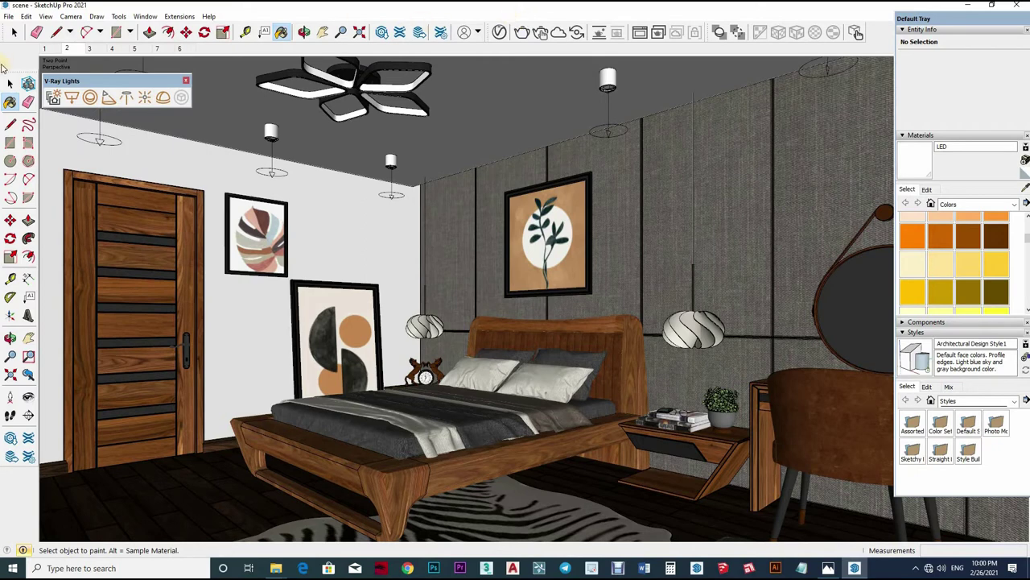
# - Load the LED material in the Asset Editor and sample an orange into its emissive colour
pyautogui.click(76, 50)
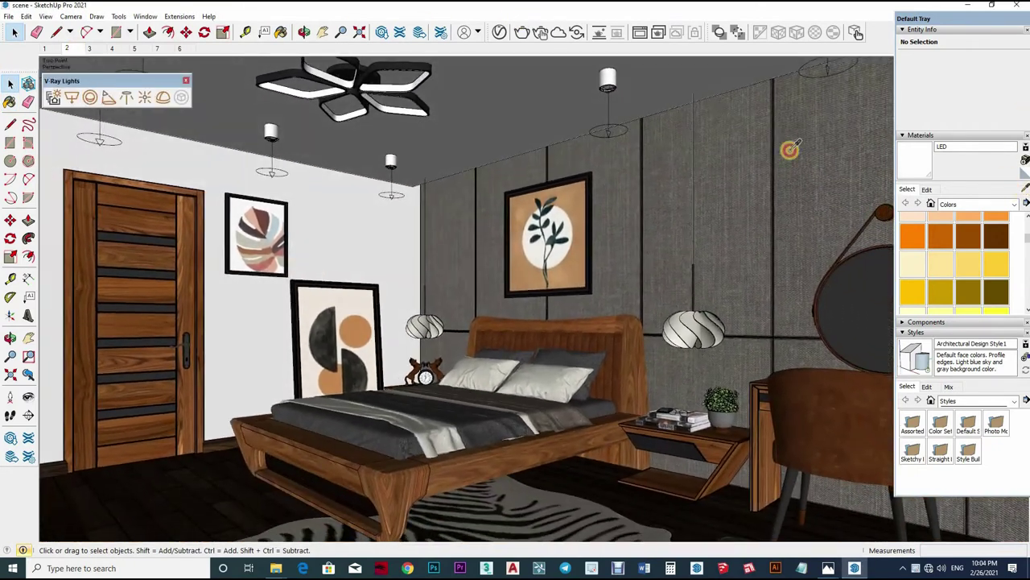
pyautogui.press('b')
pyautogui.click(499, 33)
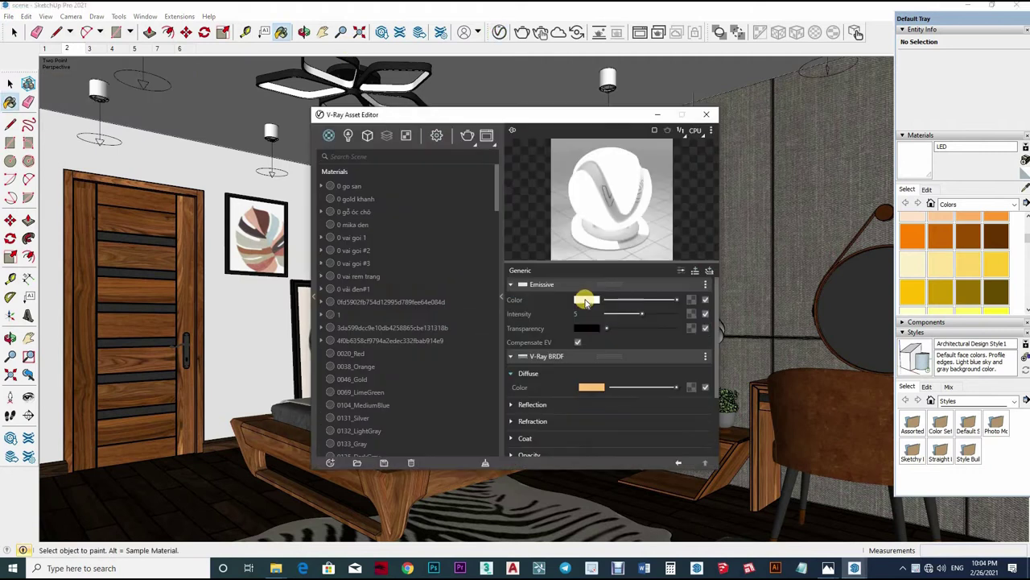
pyautogui.click(587, 299)
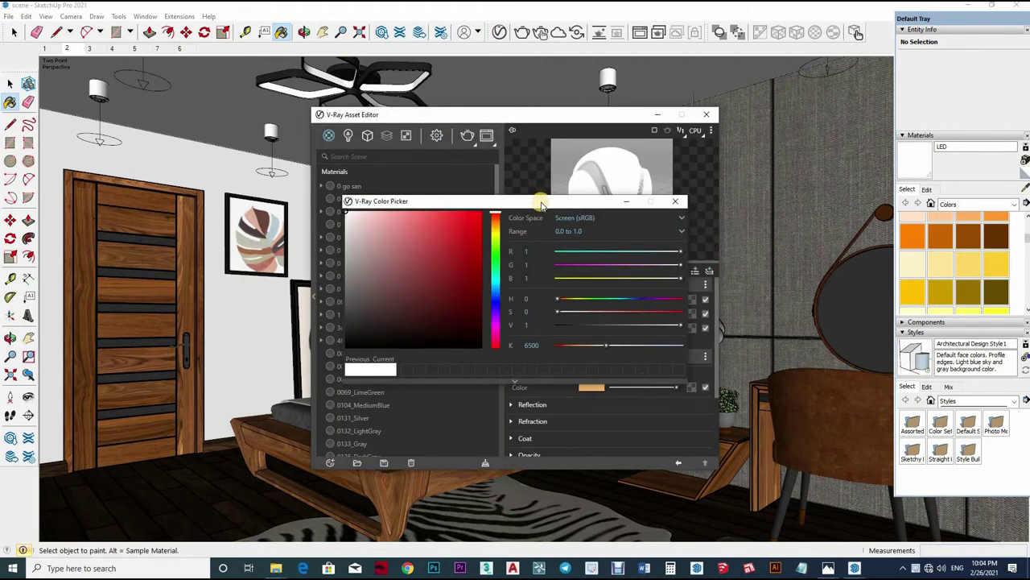
pyautogui.moveTo(378, 201); pyautogui.dragTo(153, 196)
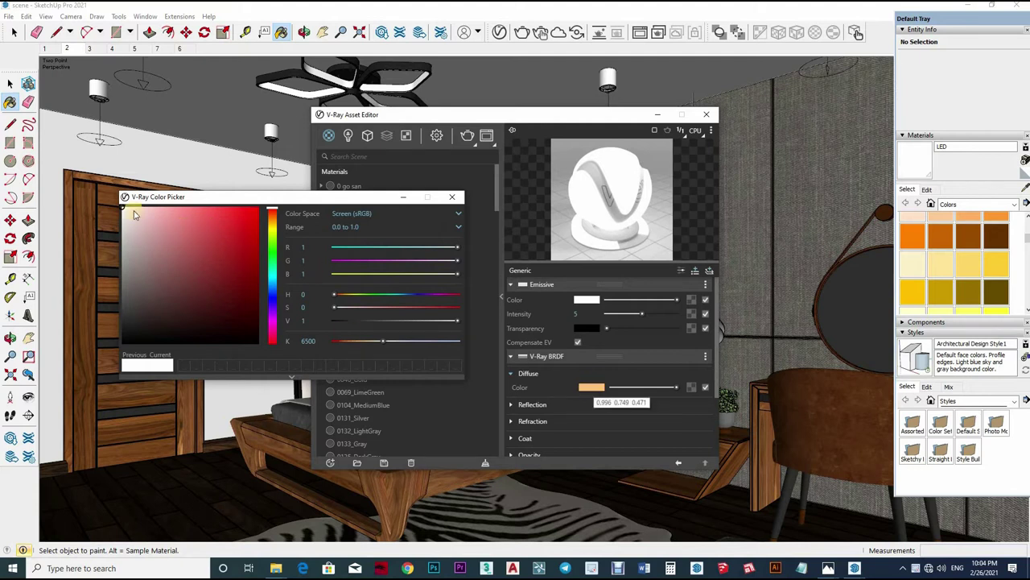
pyautogui.click(587, 387)
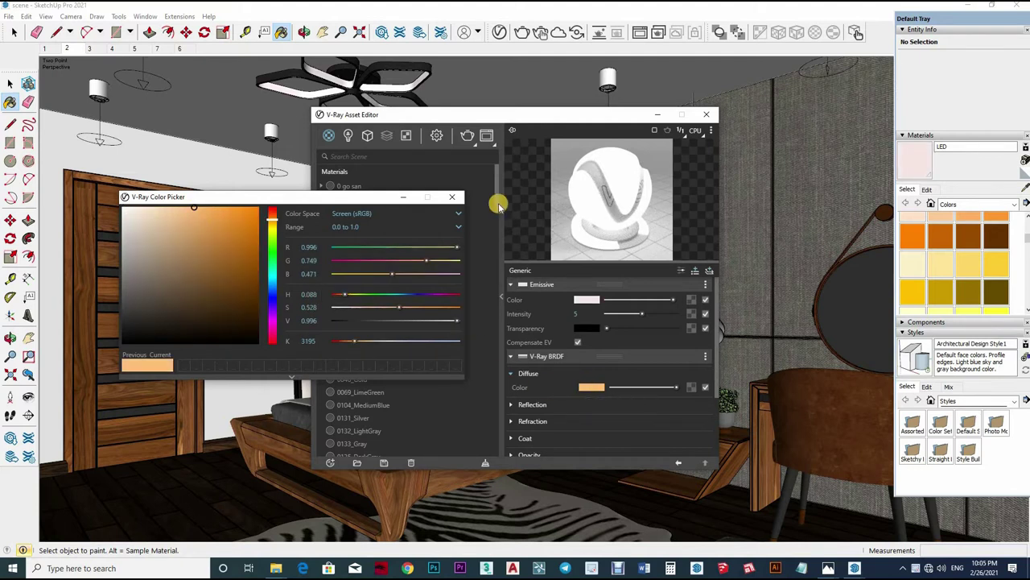
pyautogui.click(591, 329)
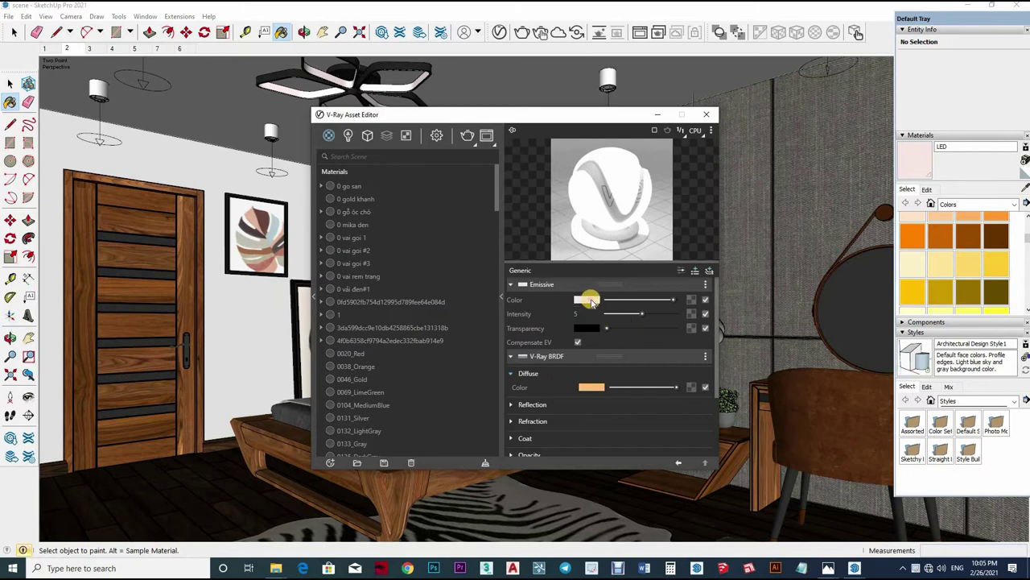
# - Make the LED glow a saturated warm yellow-orange and lower its Emissive intensity to 3
pyautogui.moveTo(496, 232); pyautogui.dragTo(499, 229)
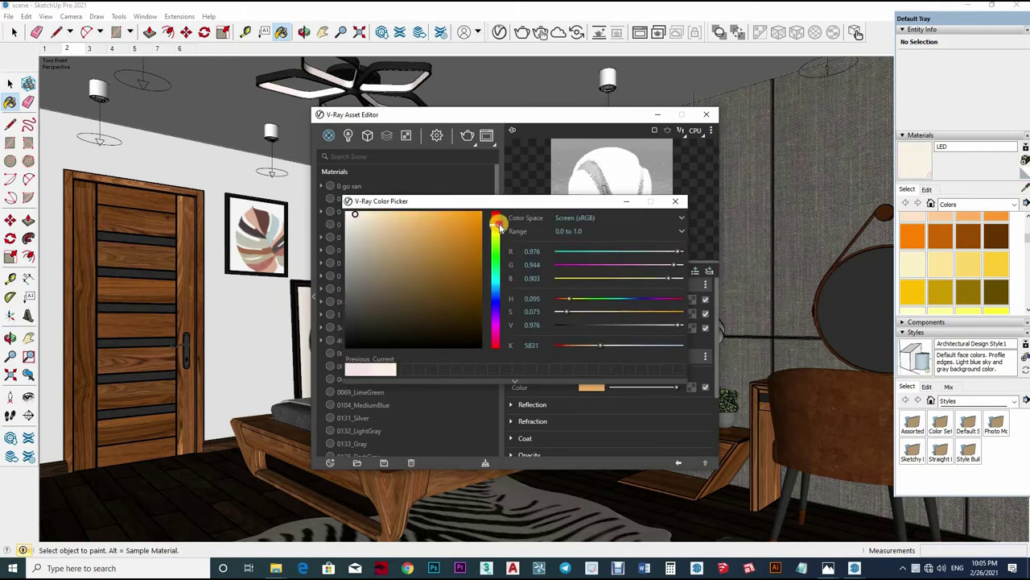
pyautogui.click(581, 386)
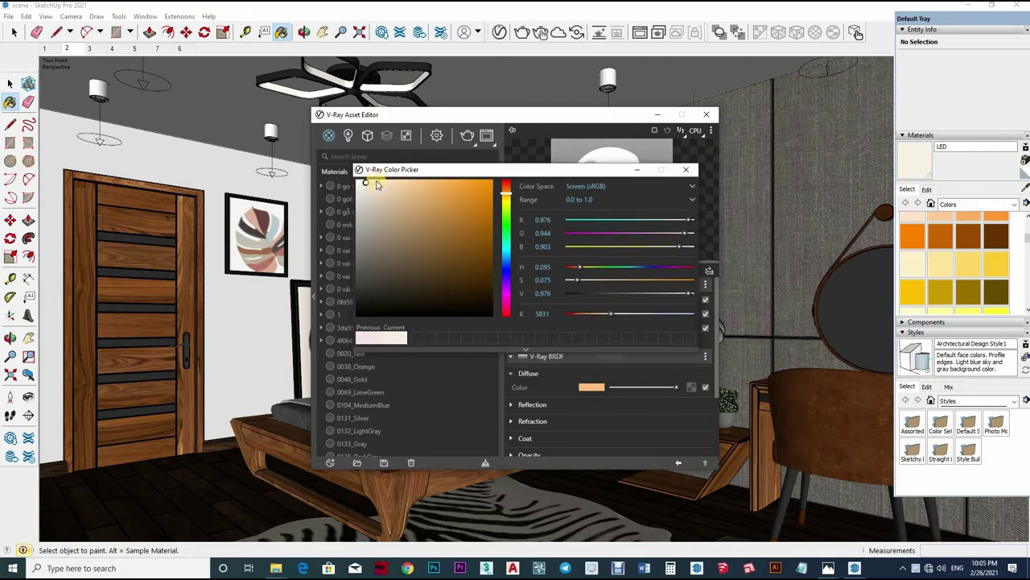
pyautogui.click(431, 184)
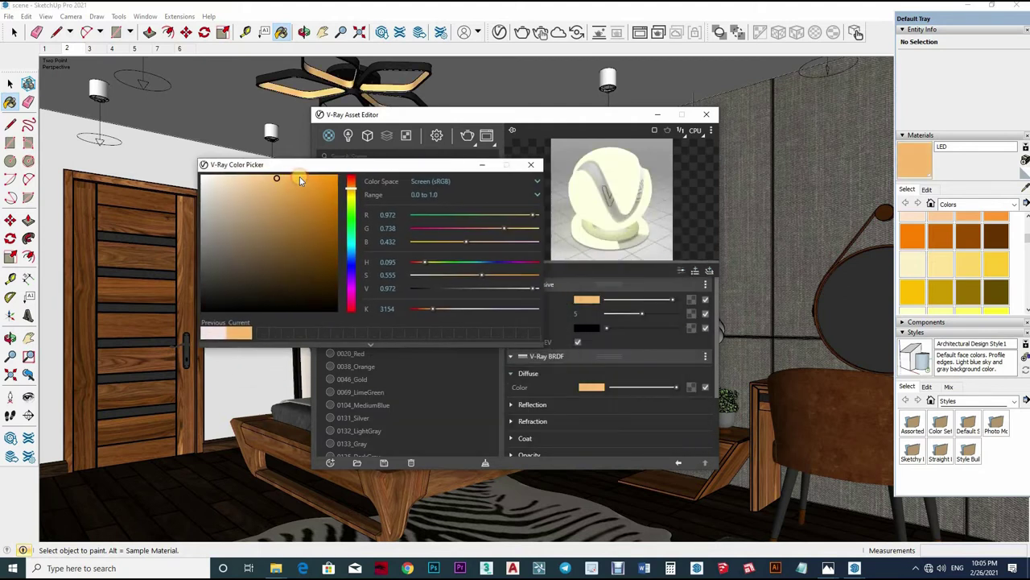
pyautogui.moveTo(300, 180); pyautogui.dragTo(282, 184)
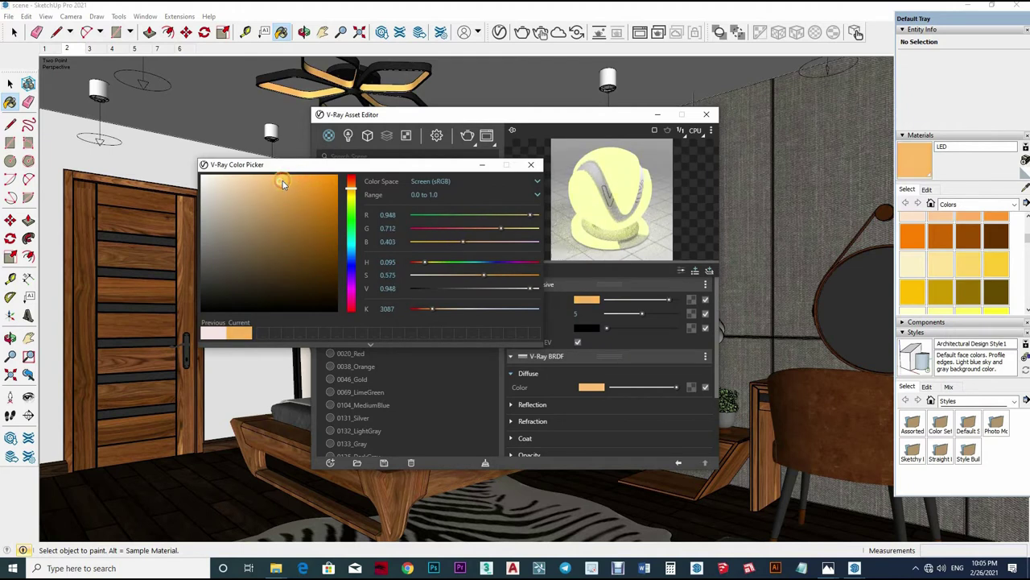
pyautogui.click(640, 316)
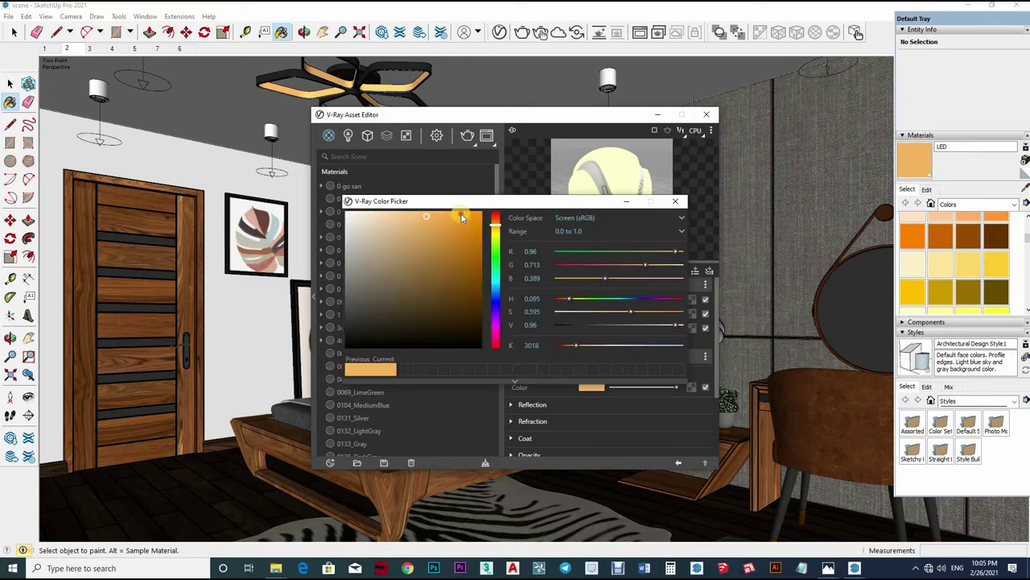
pyautogui.moveTo(473, 216); pyautogui.dragTo(455, 219)
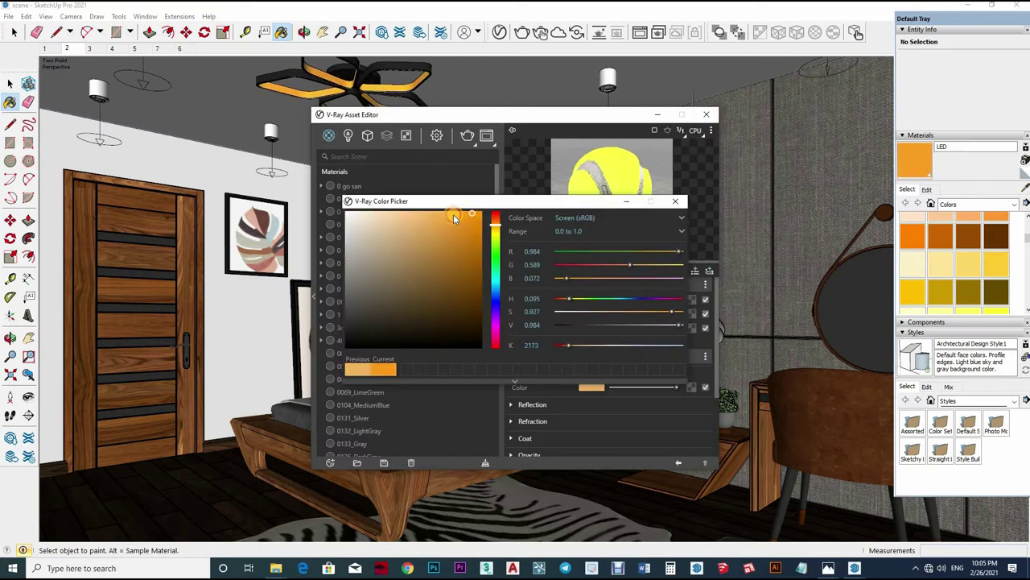
pyautogui.click(674, 202)
pyautogui.write('3')
pyautogui.press('Return')
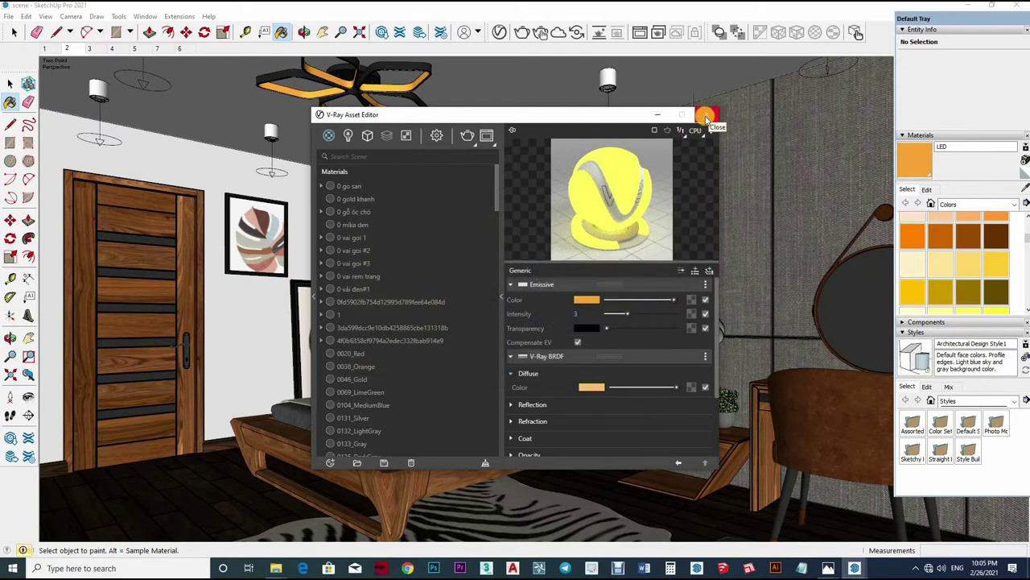
# - Orbit up to the ceiling cove, select the ceiling face and paint the strip
pyautogui.moveTo(624, 125); pyautogui.dragTo(494, 121, button='middle')
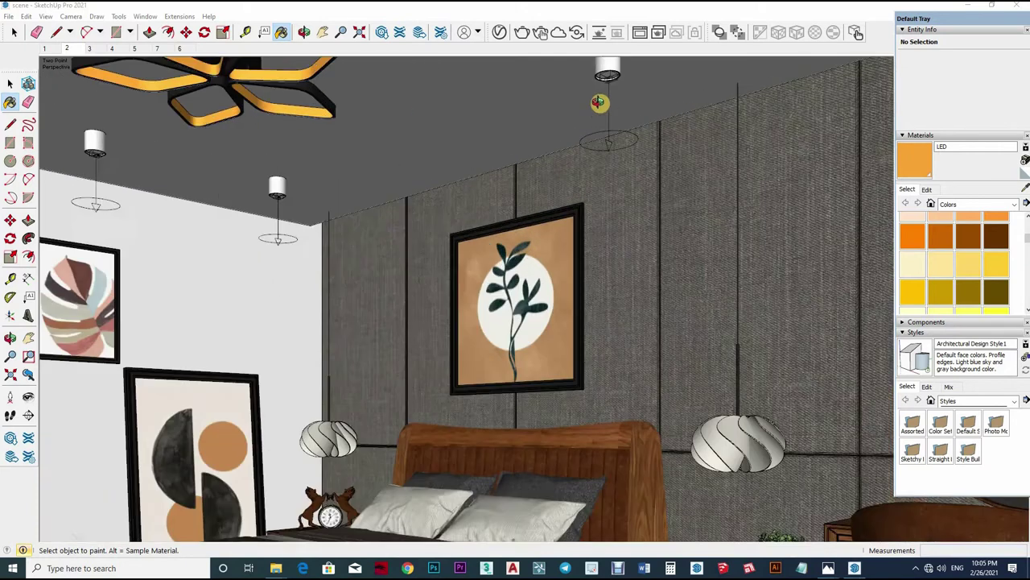
pyautogui.press('space')
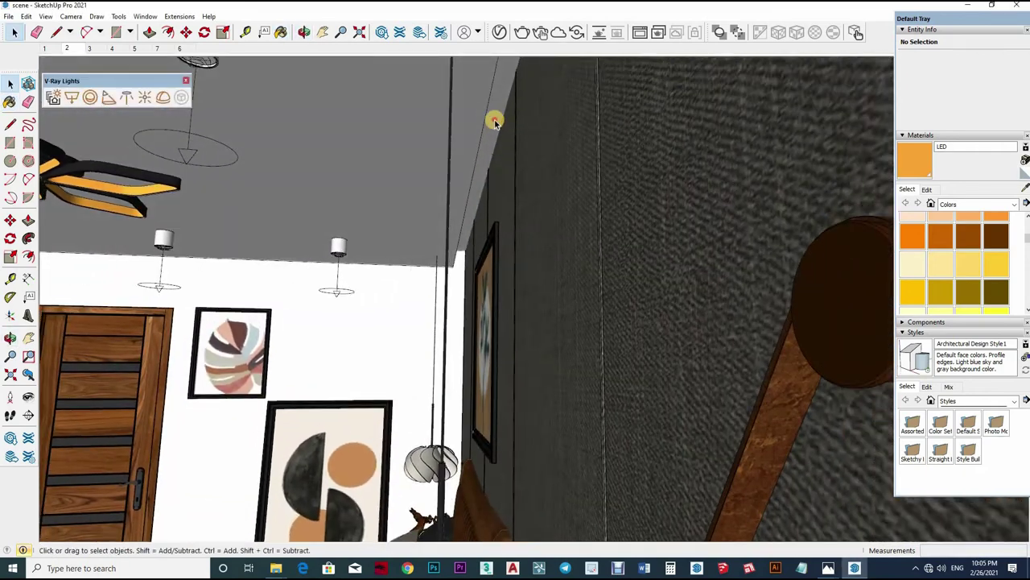
pyautogui.click(462, 121)
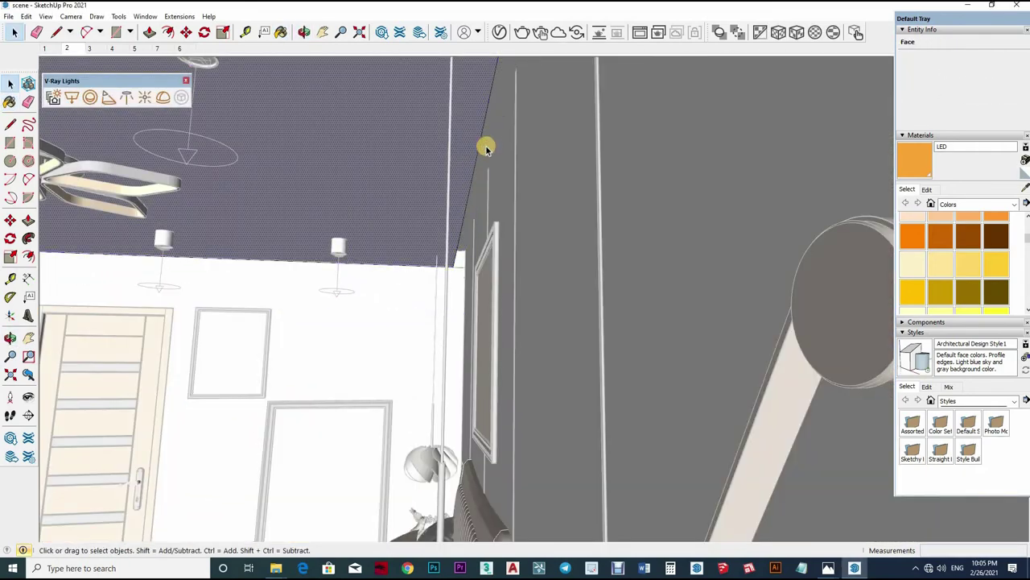
pyautogui.moveTo(462, 154); pyautogui.dragTo(467, 148, button='middle')
pyautogui.press('b')
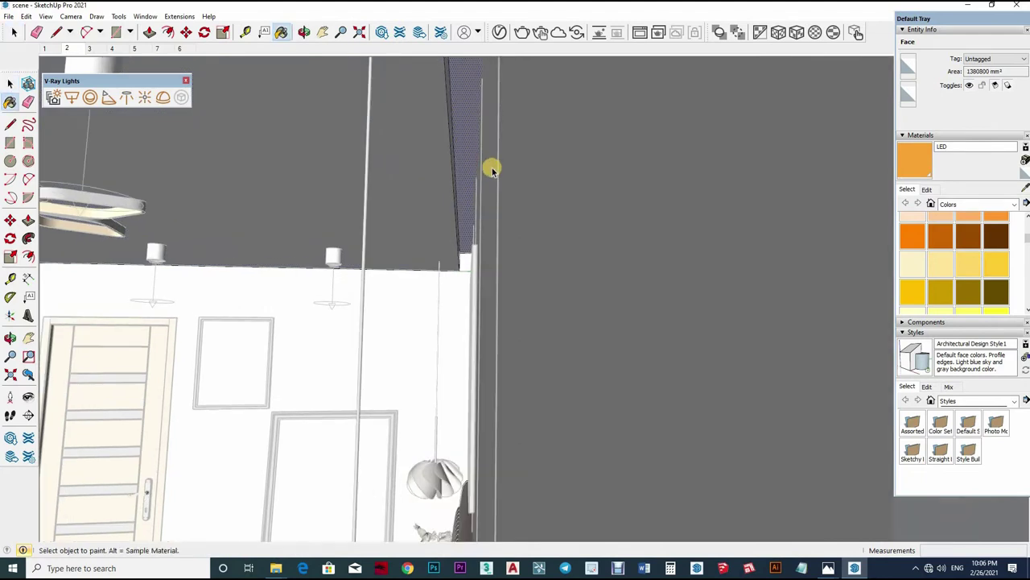
pyautogui.click(483, 169)
pyautogui.press('space')
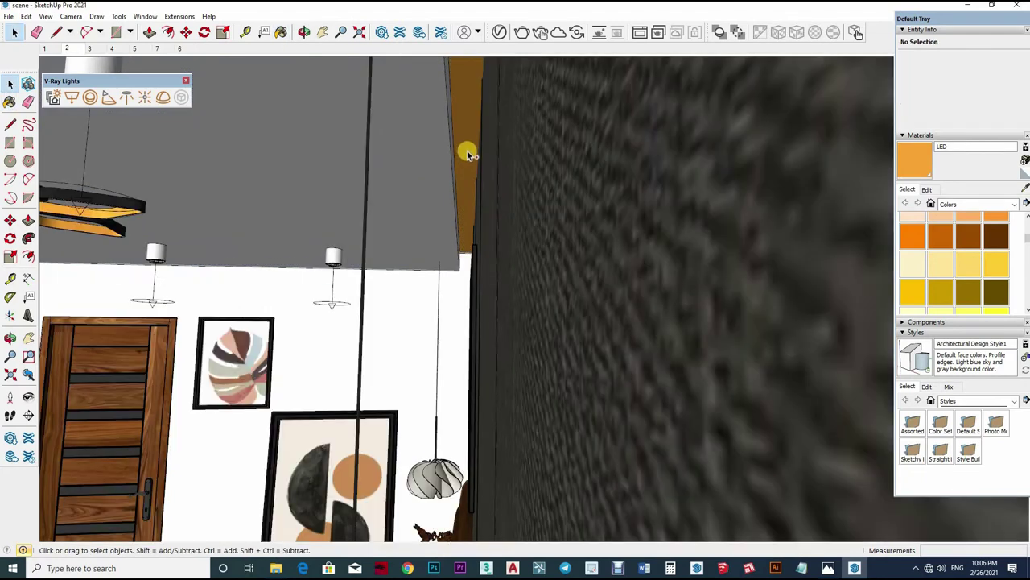
pyautogui.scroll(1, 467, 150)
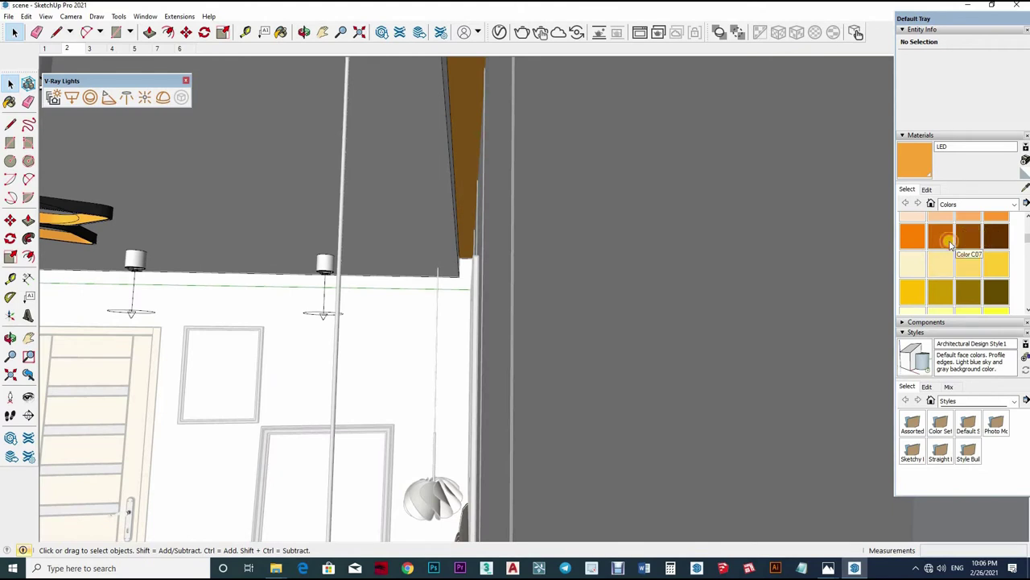
# - Paint the cove strip face above the fabric wall with dark brown Color C07
pyautogui.press('b')
pyautogui.keyDown('alt'); pyautogui.click(467, 143); pyautogui.keyUp('alt')
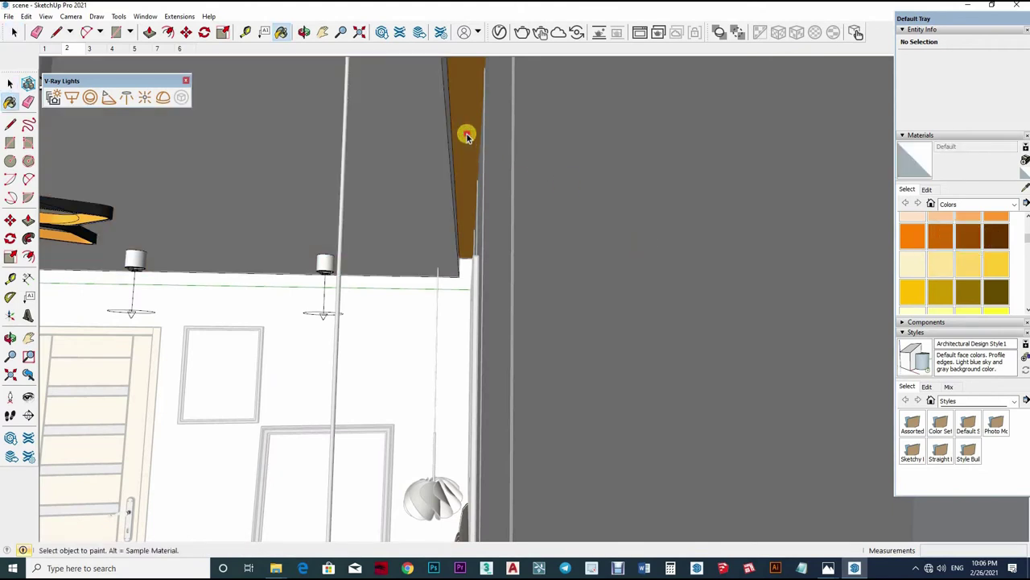
pyautogui.press('space')
pyautogui.click(761, 234)
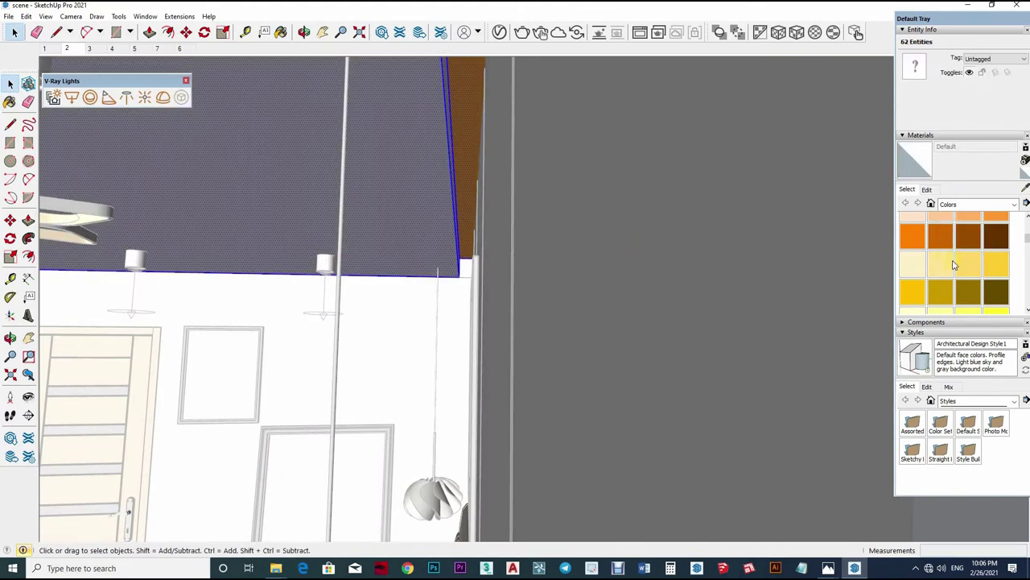
pyautogui.press('b')
pyautogui.click(467, 175)
pyautogui.press('space')
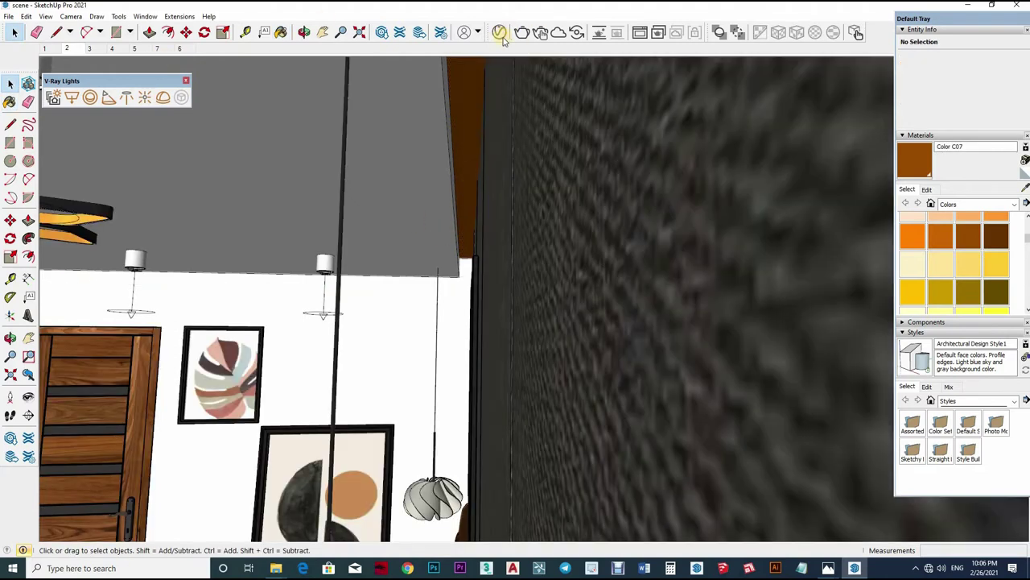
pyautogui.click(500, 33)
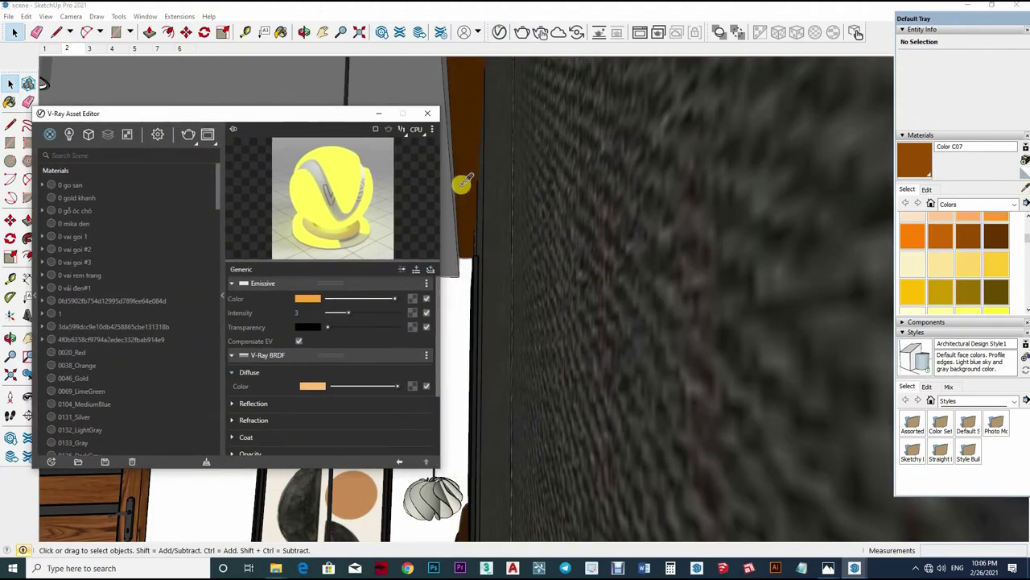
# - Add an orange Emissive layer at intensity 5 to the Color C07 material
pyautogui.press('b')
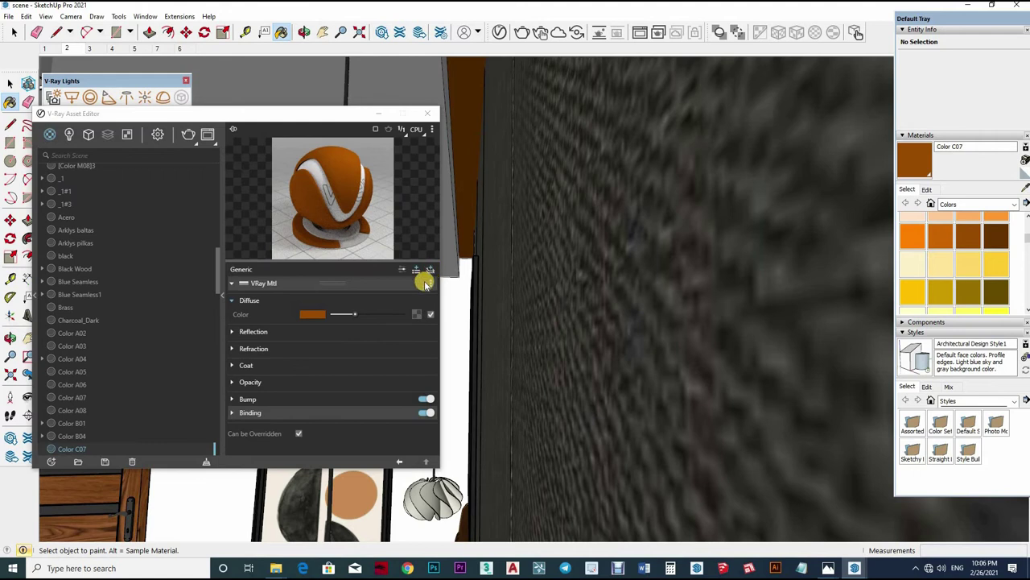
pyautogui.click(426, 277)
pyautogui.click(392, 293)
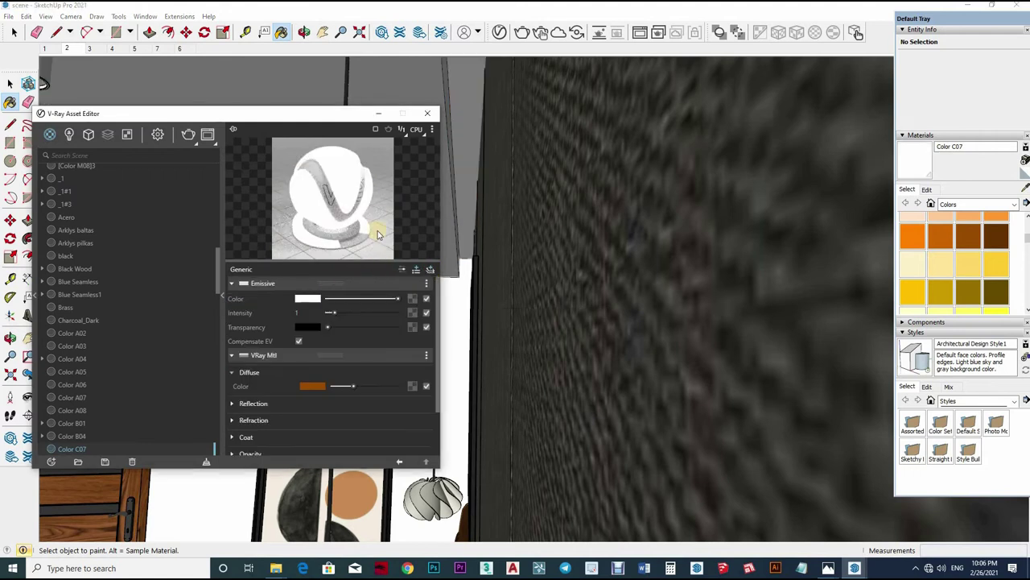
pyautogui.click(307, 299)
pyautogui.click(497, 225)
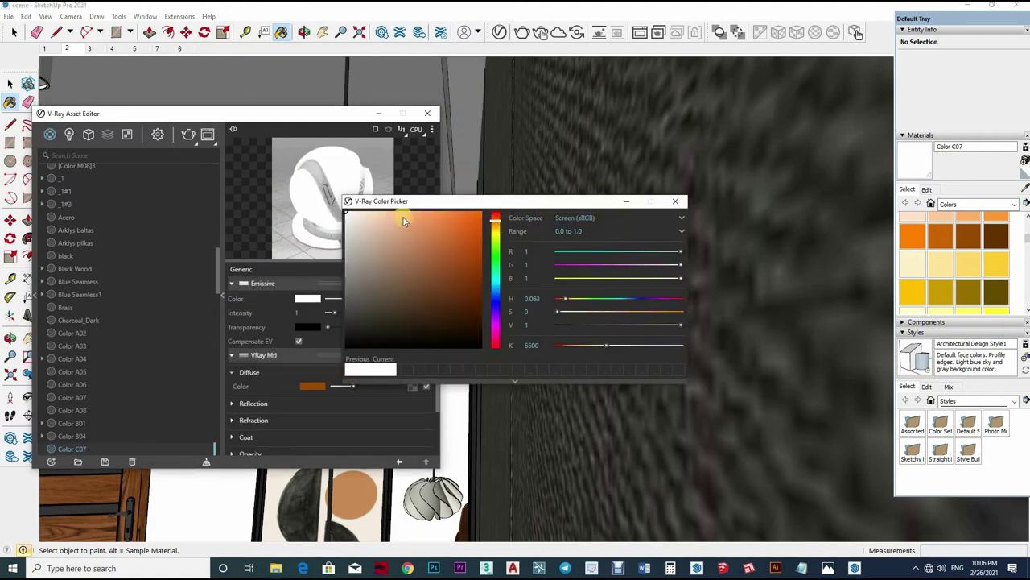
pyautogui.click(444, 214)
pyautogui.click(443, 211)
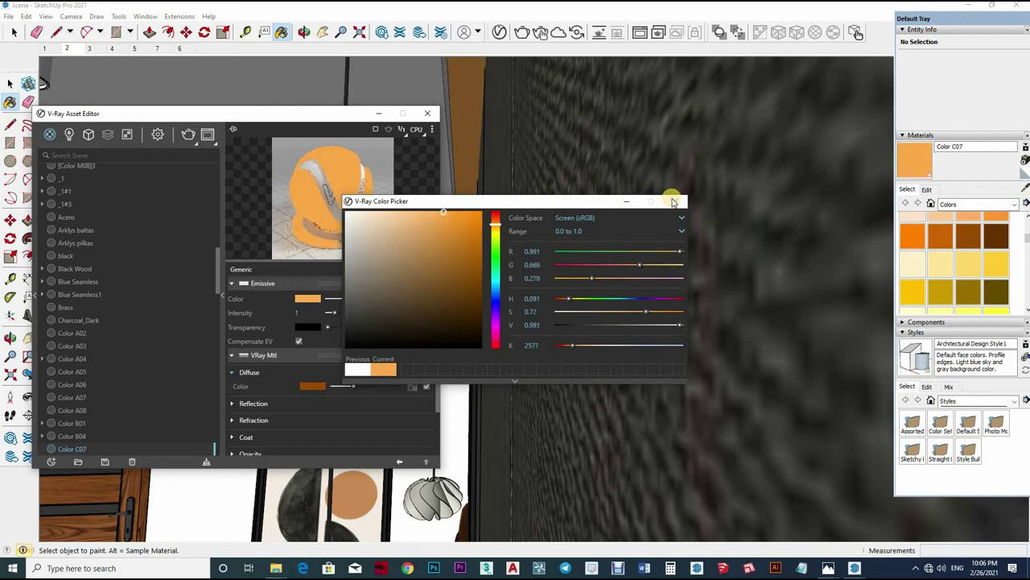
pyautogui.click(301, 309)
pyautogui.write('5')
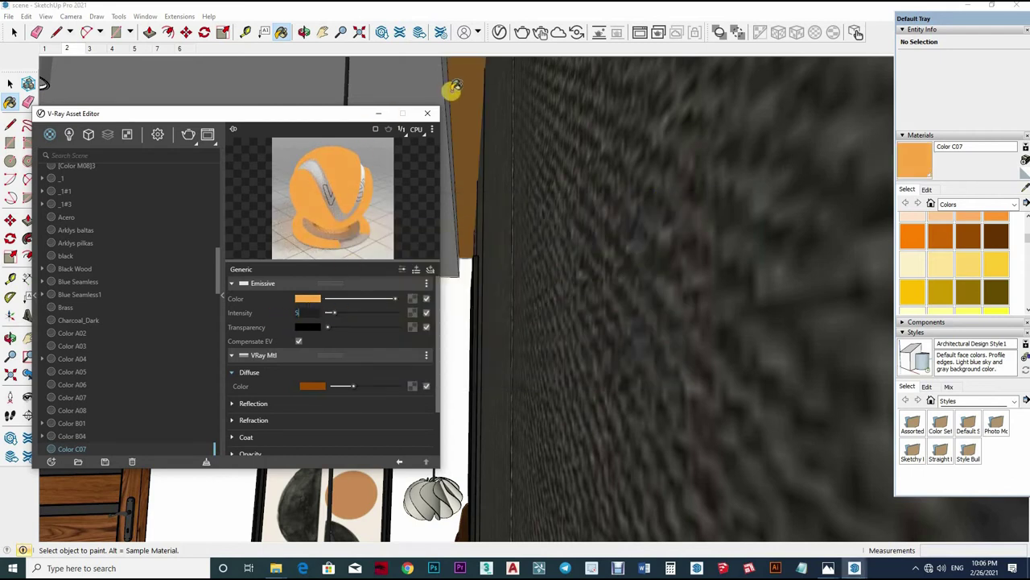
pyautogui.press('Return')
pyautogui.click(82, 48)
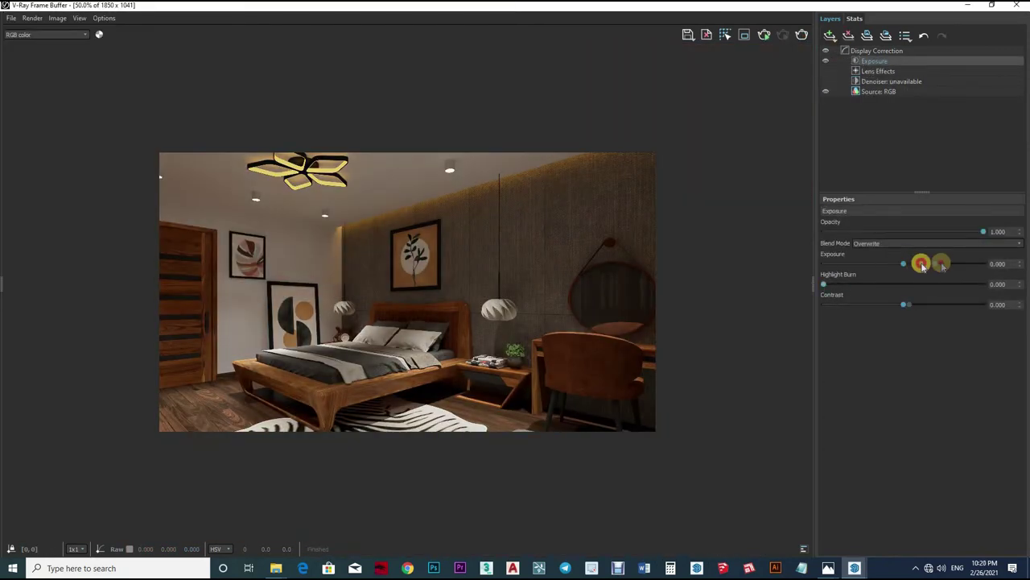
# - Raise the render's exposure to about 2.2 and lower contrast to 0.081
pyautogui.moveTo(922, 266); pyautogui.dragTo(942, 264)
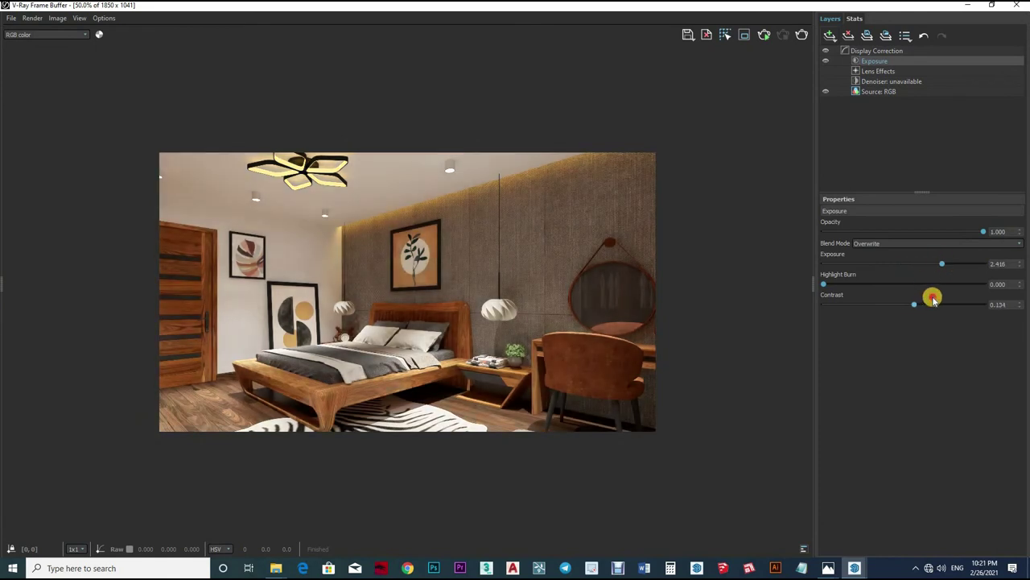
pyautogui.moveTo(932, 299); pyautogui.dragTo(909, 305)
pyautogui.moveTo(942, 264); pyautogui.dragTo(938, 264)
pyautogui.click(829, 35)
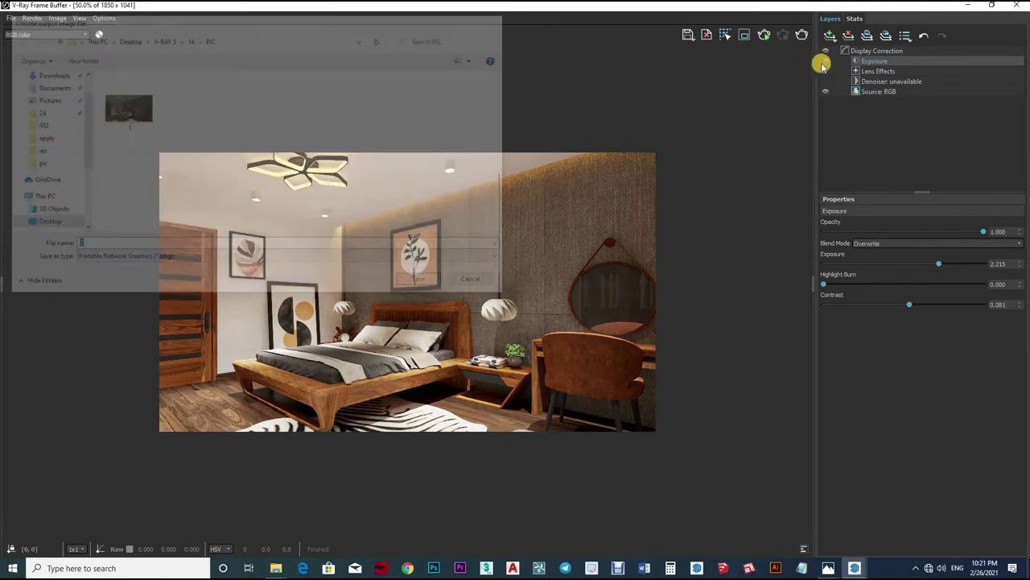
# - Add a Curves correction layer and lift the curve to brighten the midtones
pyautogui.click(829, 34)
pyautogui.click(853, 80)
pyautogui.moveTo(908, 338)
pyautogui.mouseDown()
pyautogui.moveTo(903, 325)
pyautogui.moveTo(942, 295)
pyautogui.mouseUp()
# - Shape the Curves layer into a gentle S-curve: raise highlights, pull shadows down
pyautogui.click(982, 268)
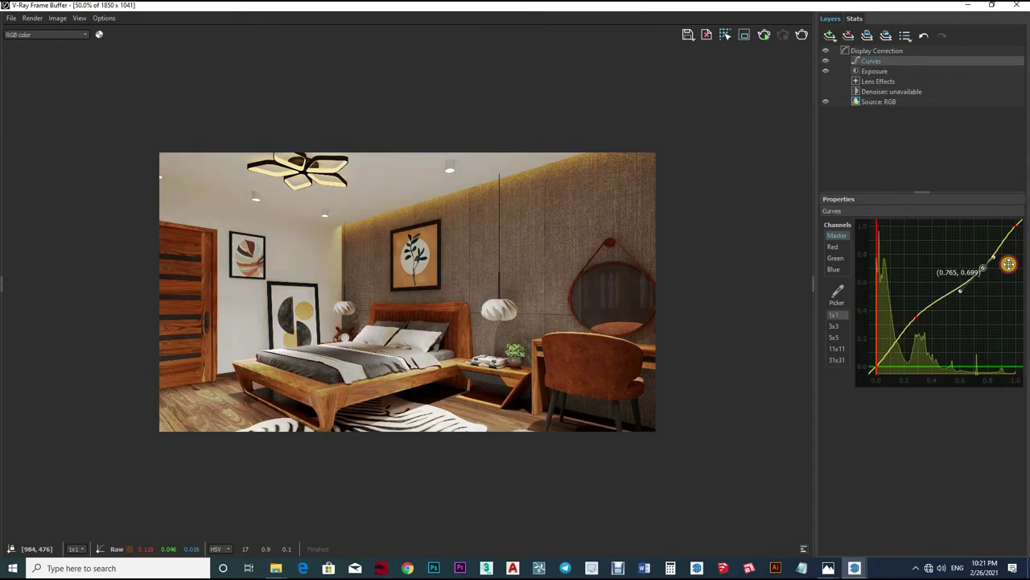
pyautogui.moveTo(1009, 264); pyautogui.dragTo(983, 263)
pyautogui.moveTo(924, 306); pyautogui.dragTo(920, 321)
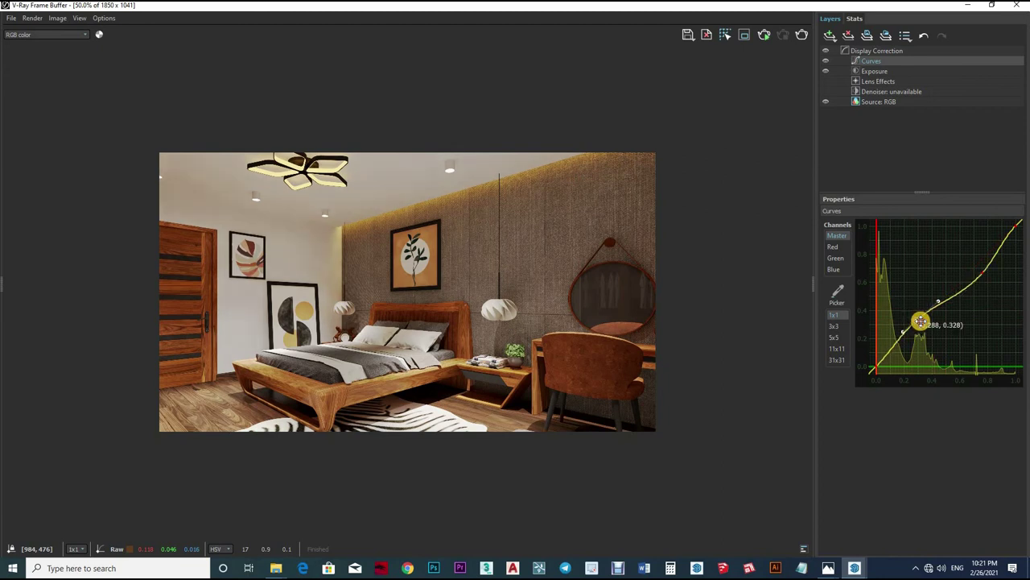
pyautogui.scroll(3, 475, 267)
pyautogui.scroll(-3, 633, 188)
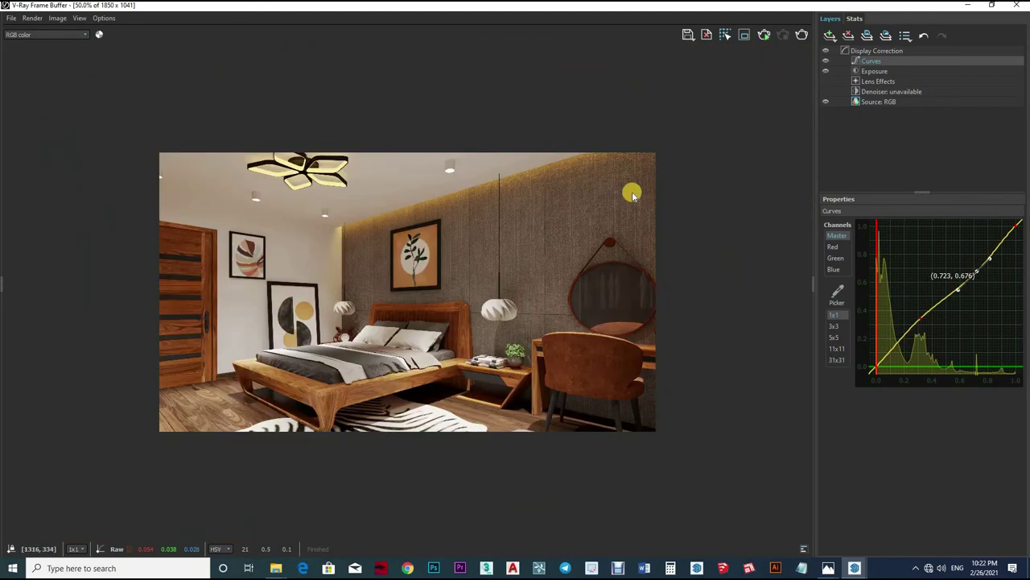
pyautogui.scroll(-2, 421, 299)
pyautogui.scroll(2, 674, 47)
# - Save the corrected render as PNG image '3' in the PIC folder
pyautogui.click(688, 35)
pyautogui.write('3')
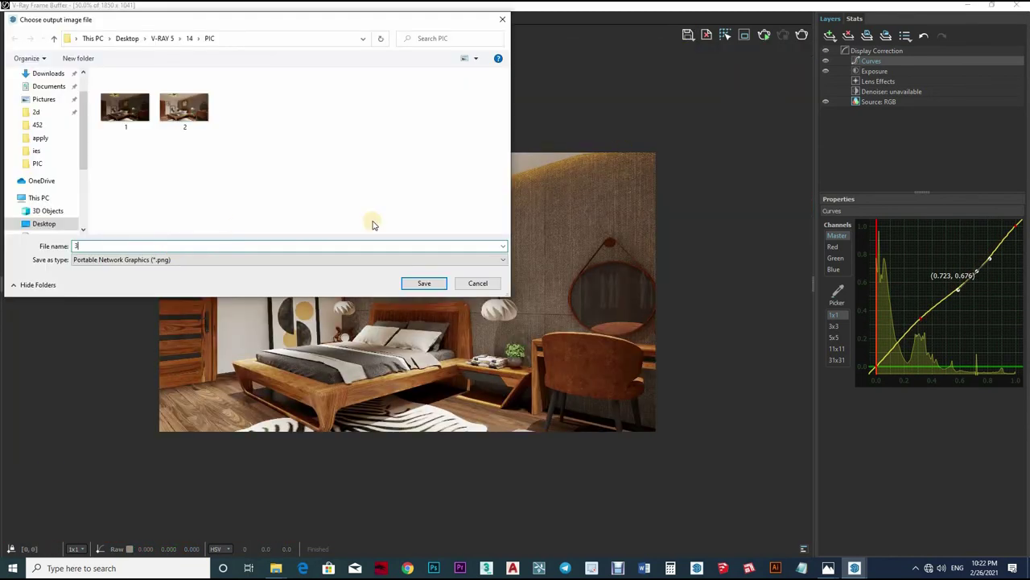
pyautogui.click(424, 283)
pyautogui.scroll(2, 348, 285)
pyautogui.scroll(2, 373, 311)
pyautogui.scroll(-4, 372, 311)
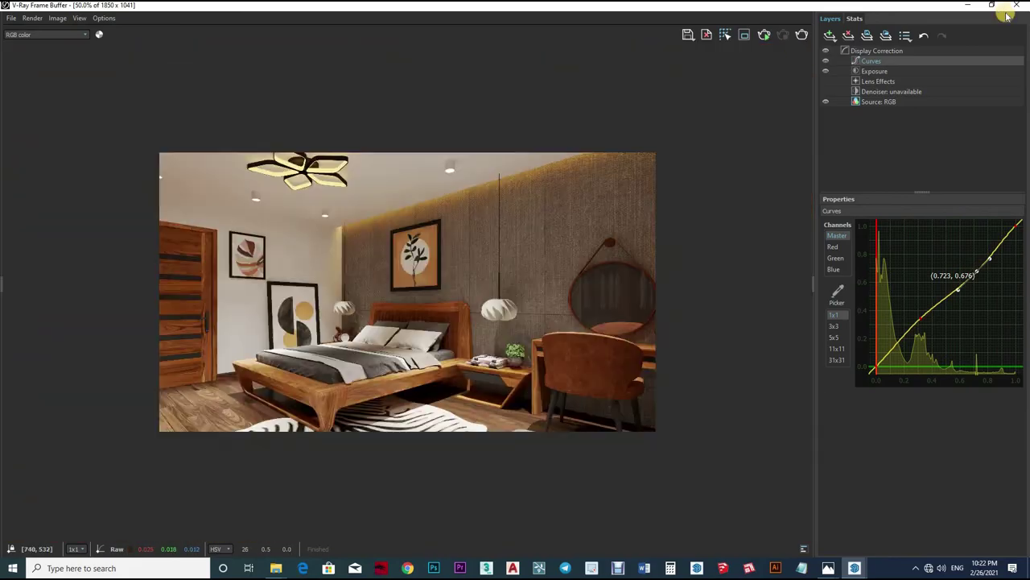